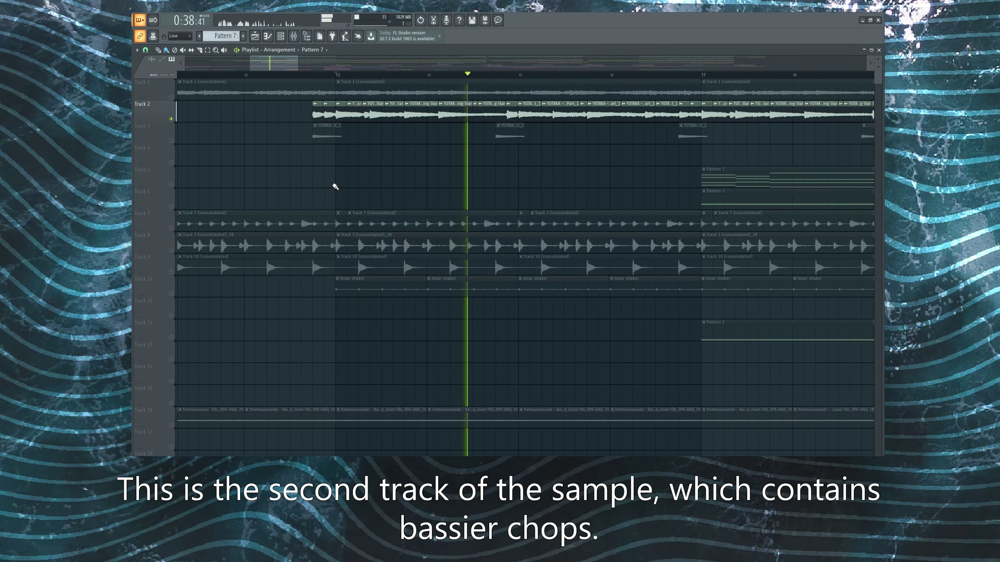
Step: Examine the bass chops on Track 2 and the recurring chime clips on Track 3 across the arrangement
scroll(336, 186, "down", 3)
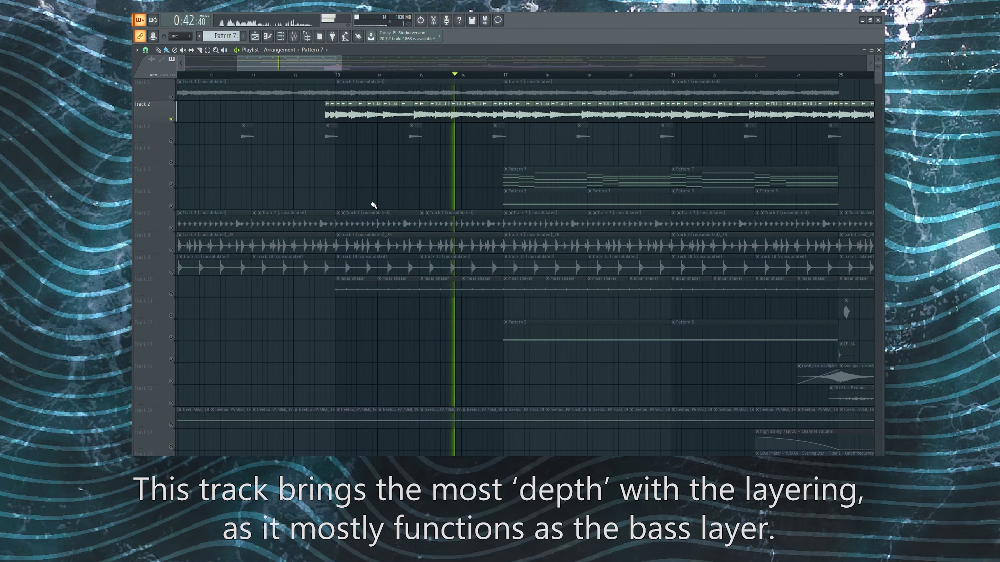
scroll(381, 198, "down", 3)
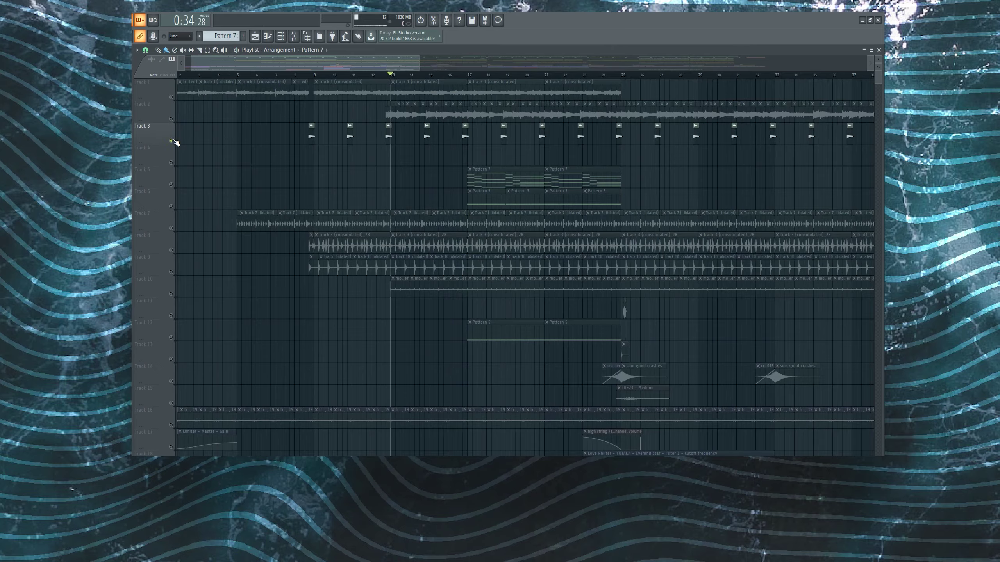
scroll(335, 145, "up", 5)
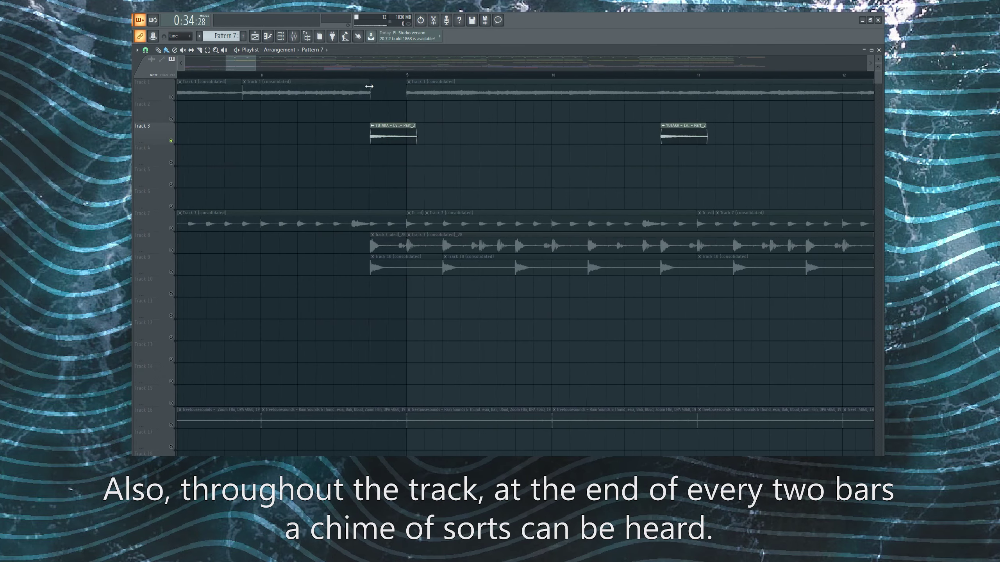
scroll(329, 138, "down", 6)
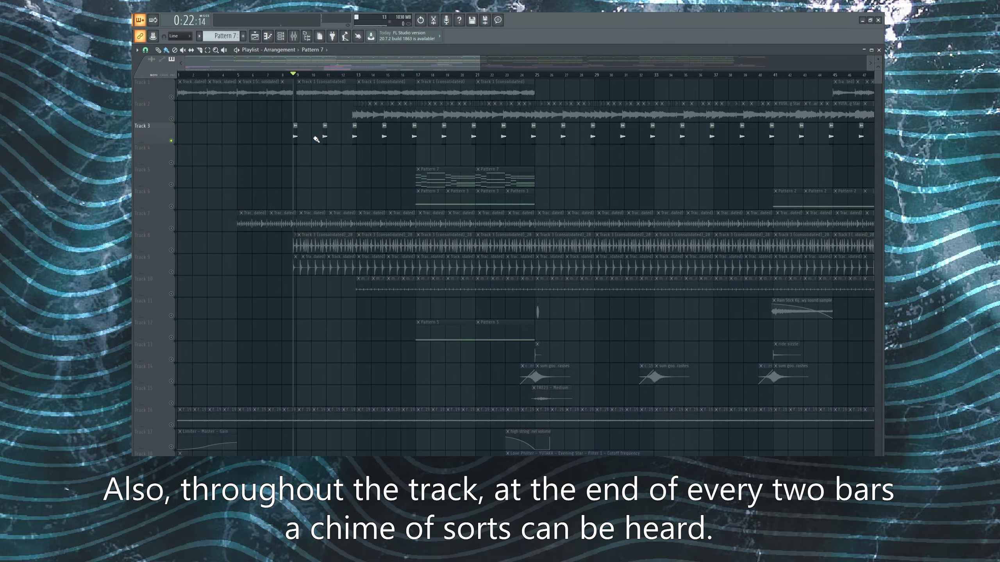
scroll(315, 138, "down", 5)
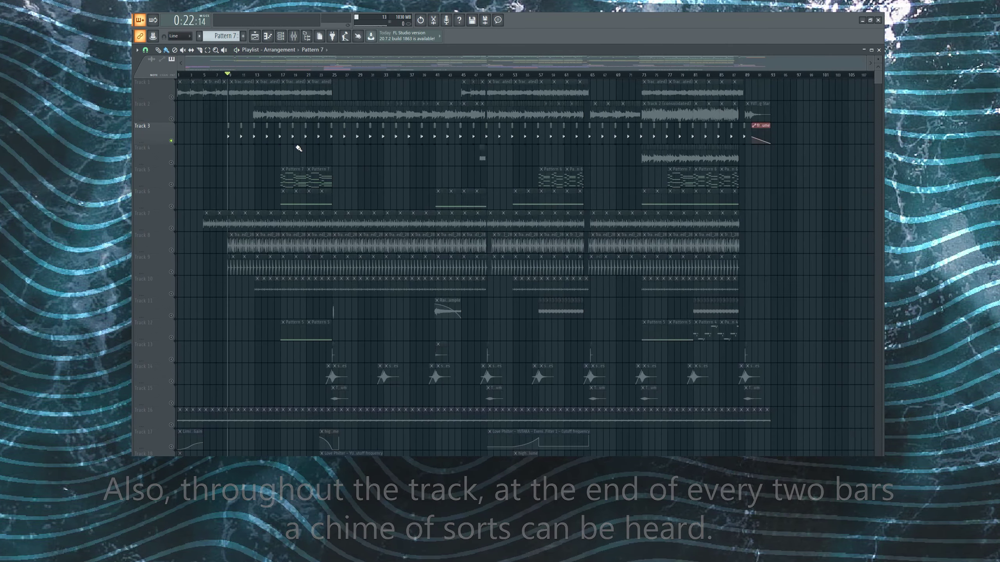
Step: Play the soloed Track 4 melodic fill that starts just before bar 48
scroll(507, 177, "up", 8)
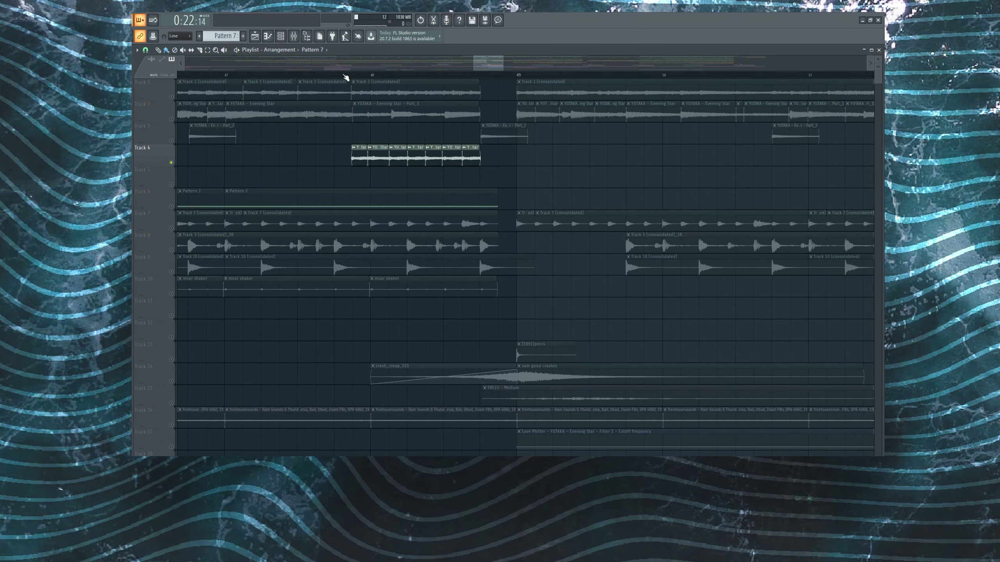
left_click(346, 77)
key("space")
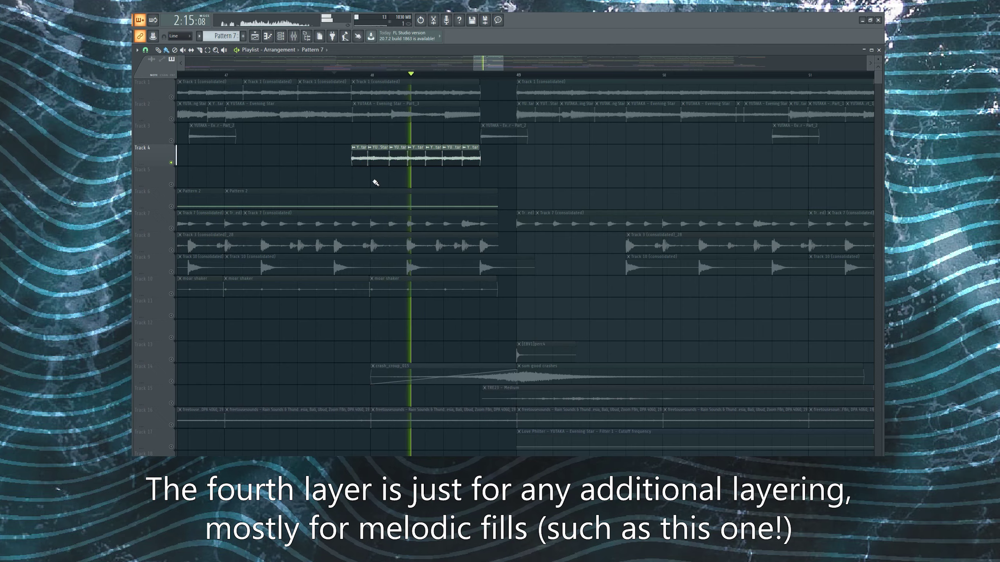
scroll(342, 174, "down", 5)
key("space")
Step: Play the soloed Track 4 layering clips from bar 73
scroll(343, 171, "down", 2)
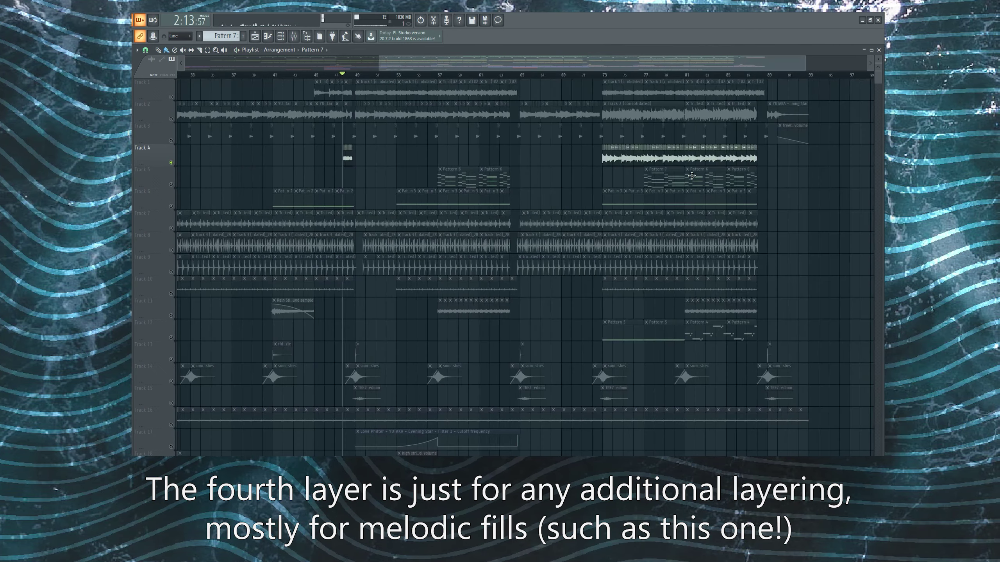
scroll(691, 176, "up", 5)
left_click(317, 76)
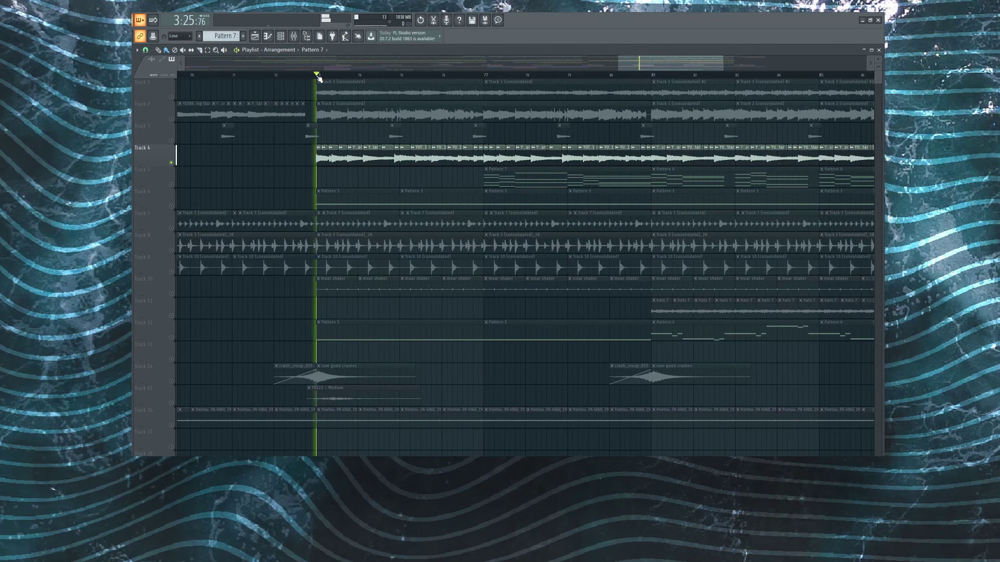
key("space")
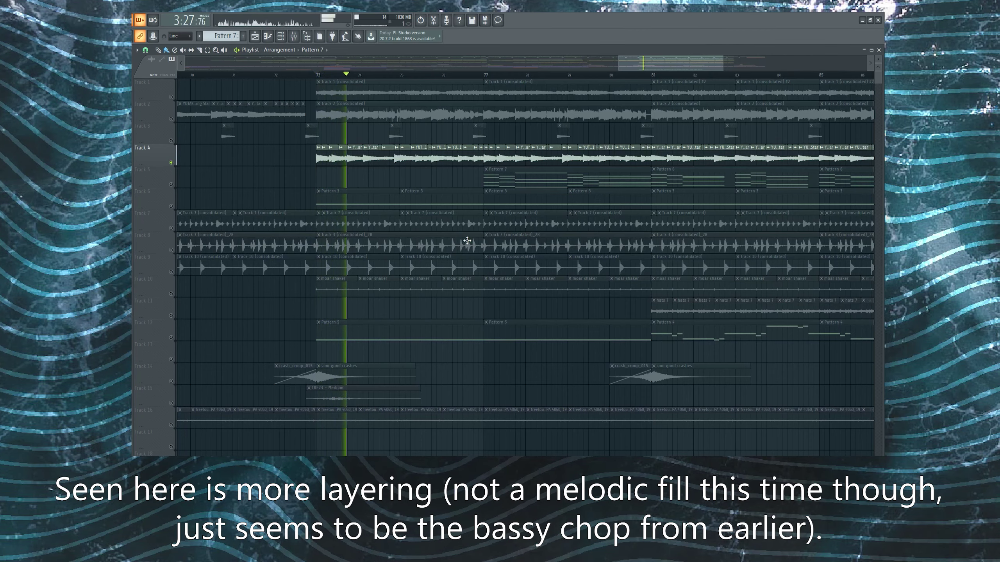
scroll(467, 241, "down", 3)
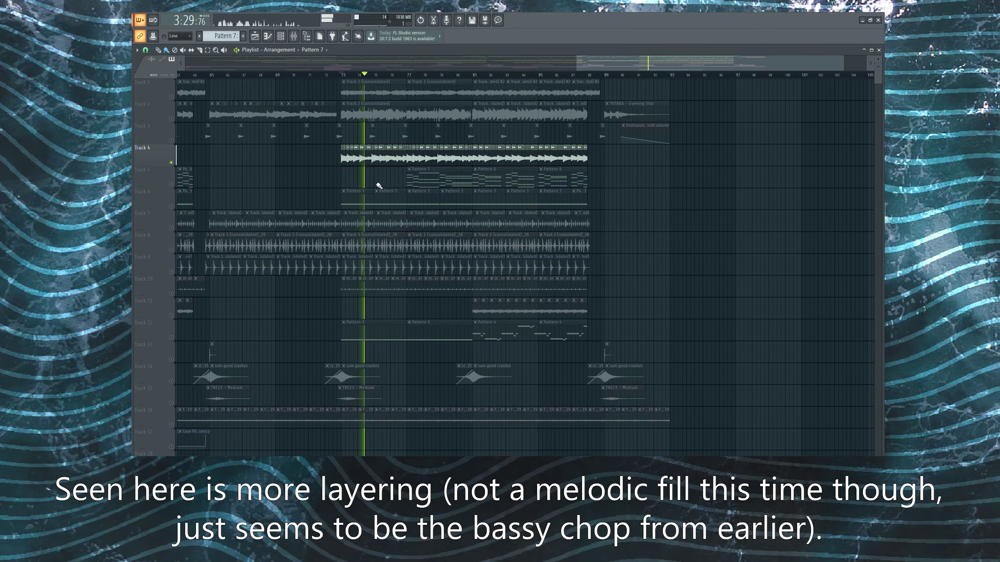
scroll(240, 150, "down", 3)
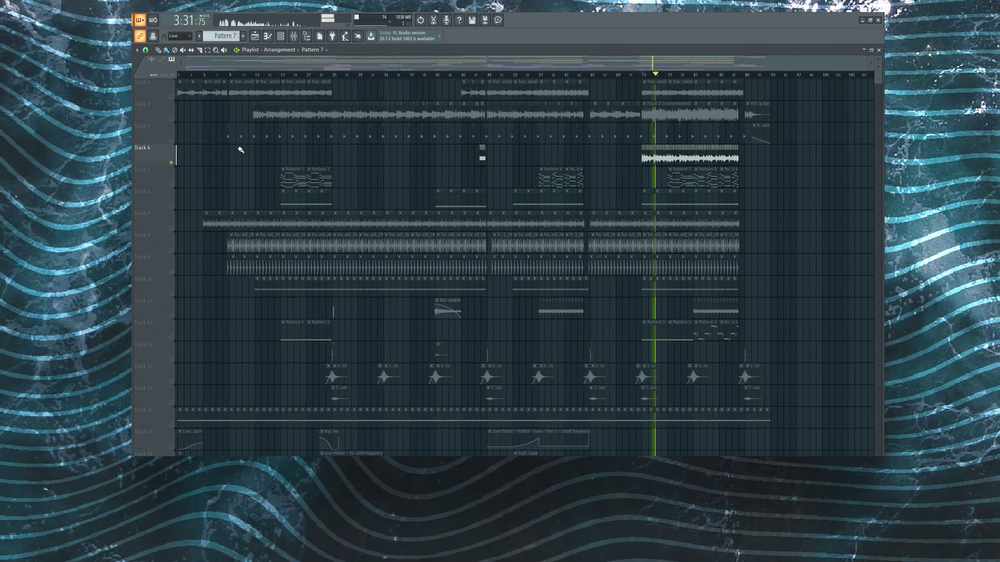
Step: Play the sample layers on Tracks 1 to 4 together from bar 13
scroll(293, 74, "up", 6)
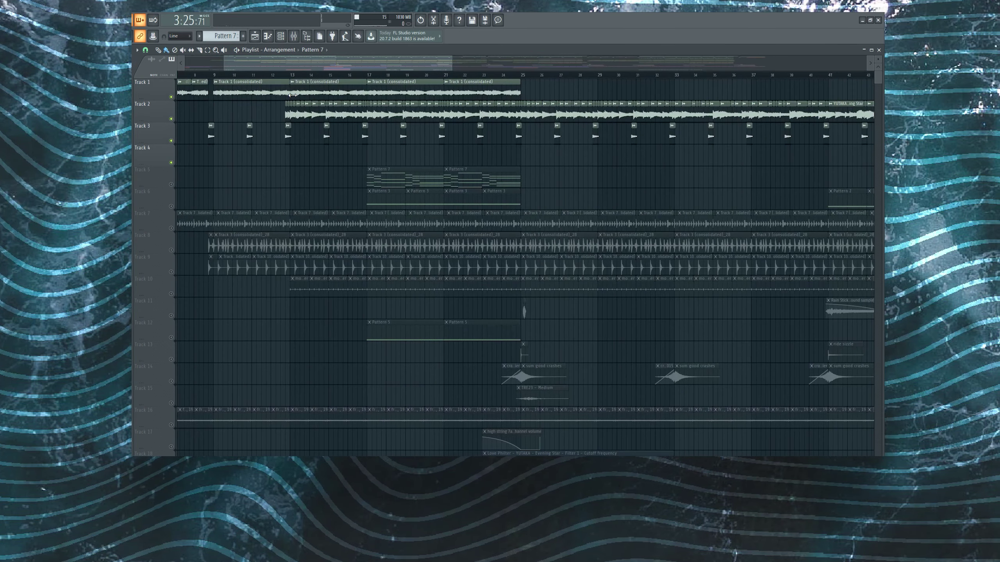
left_click(292, 75)
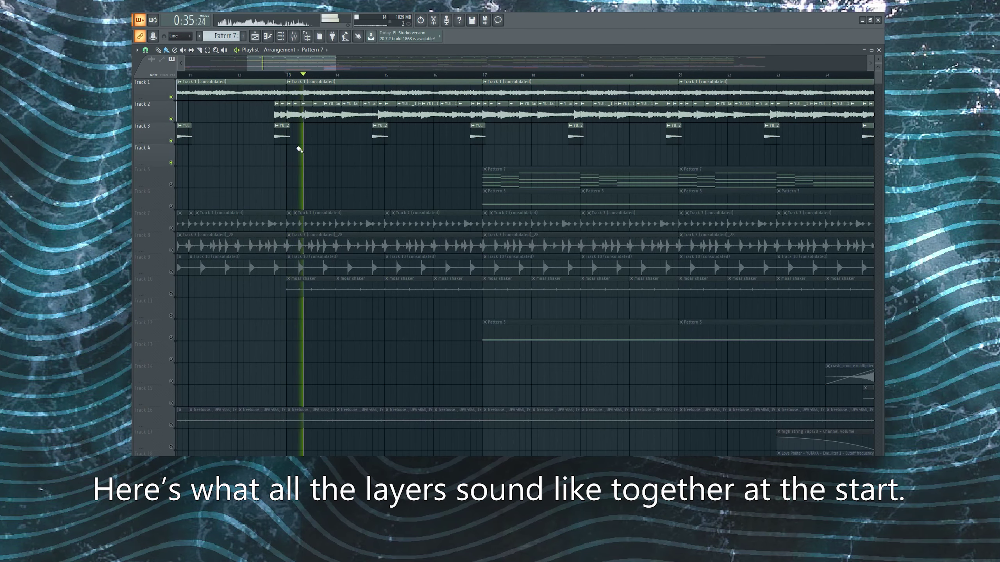
scroll(308, 167, "down", 6)
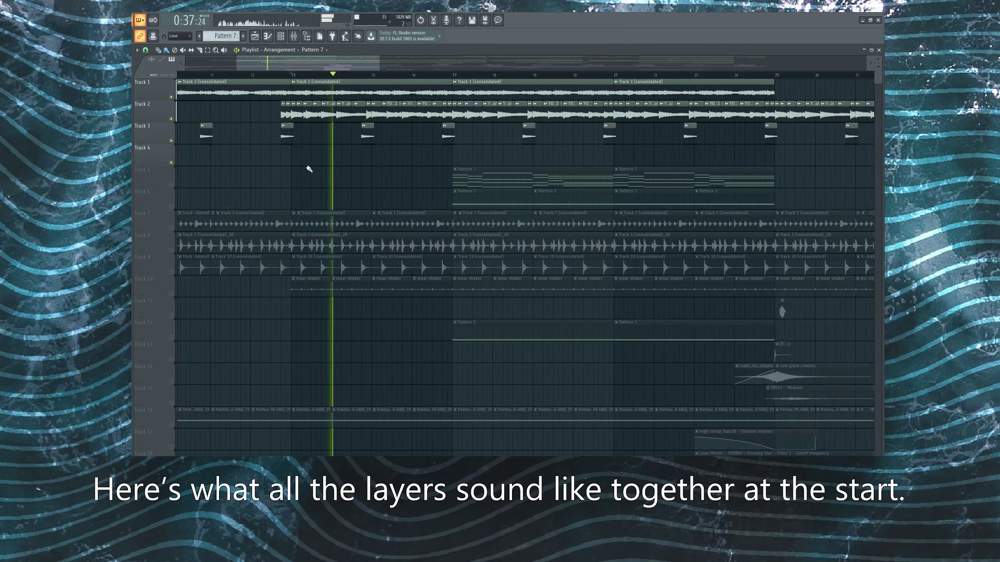
Step: Play the sample layers on Tracks 1 to 4 together from bar 73
scroll(690, 157, "up", 3)
scroll(630, 136, "up", 4)
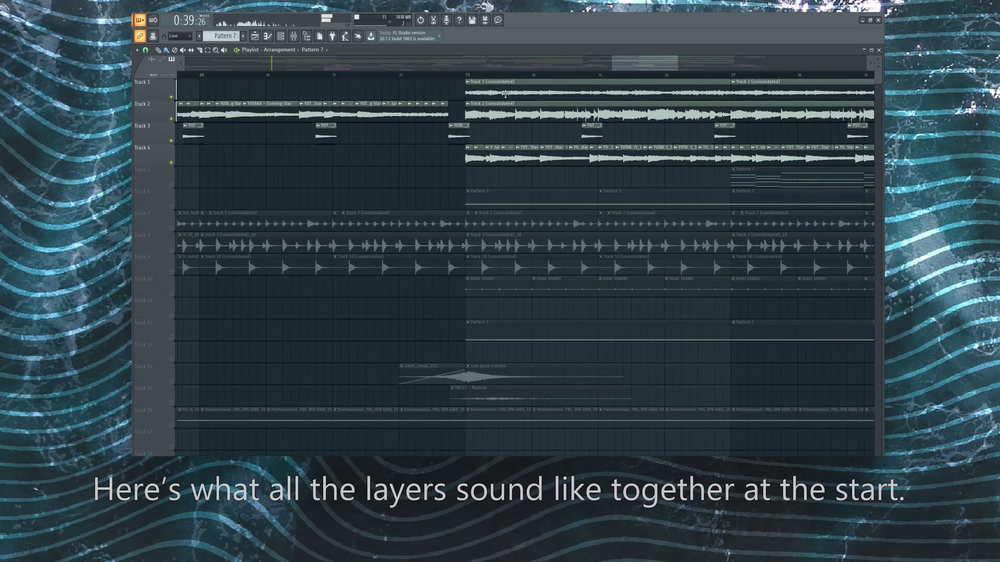
key("space")
key("space")
scroll(431, 186, "down", 3)
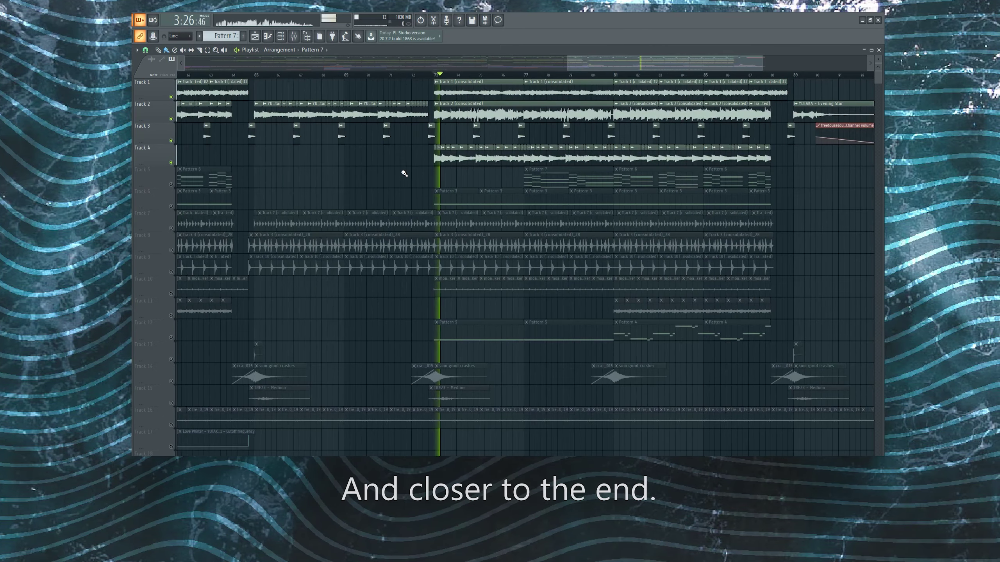
scroll(543, 184, "up", 2)
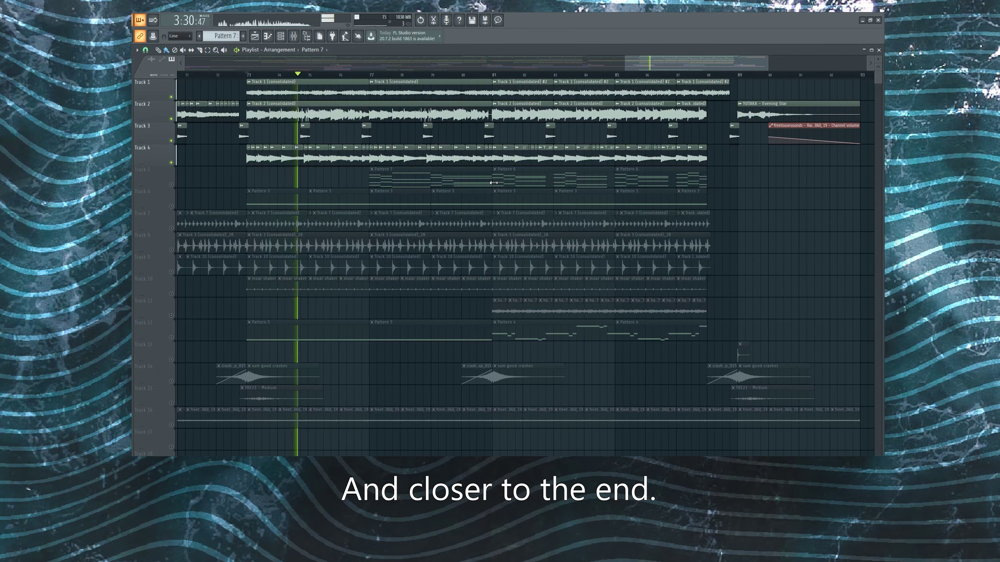
Step: Restart playback of the four sample layers from bar 81
scroll(493, 183, "up", 3)
key("space")
left_click(484, 75)
key("space")
scroll(420, 182, "down", 3)
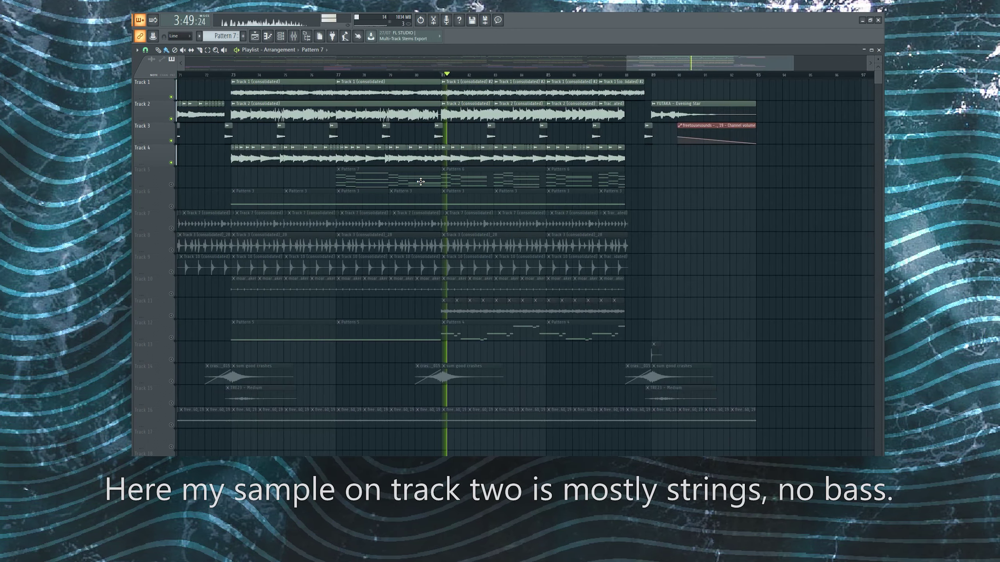
scroll(550, 220, "up", 2)
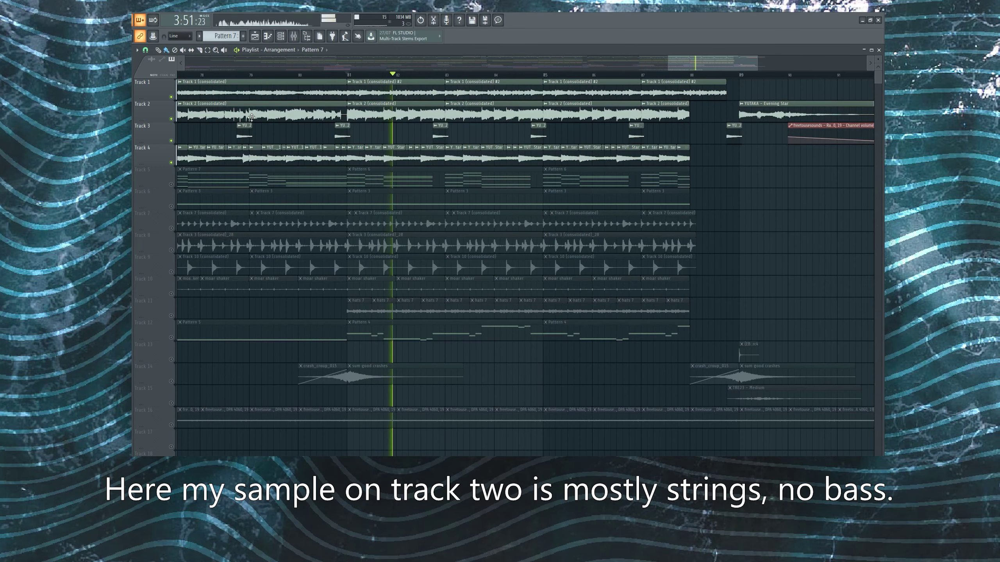
Step: Audition Tracks 2, 4 and 1 one at a time by soloing each during playback
right_click(171, 120)
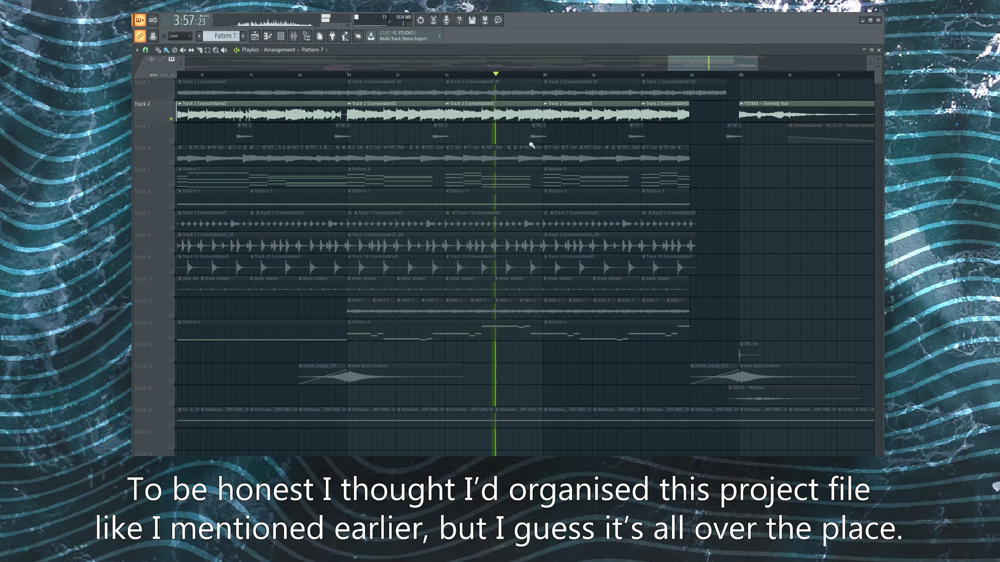
right_click(170, 162)
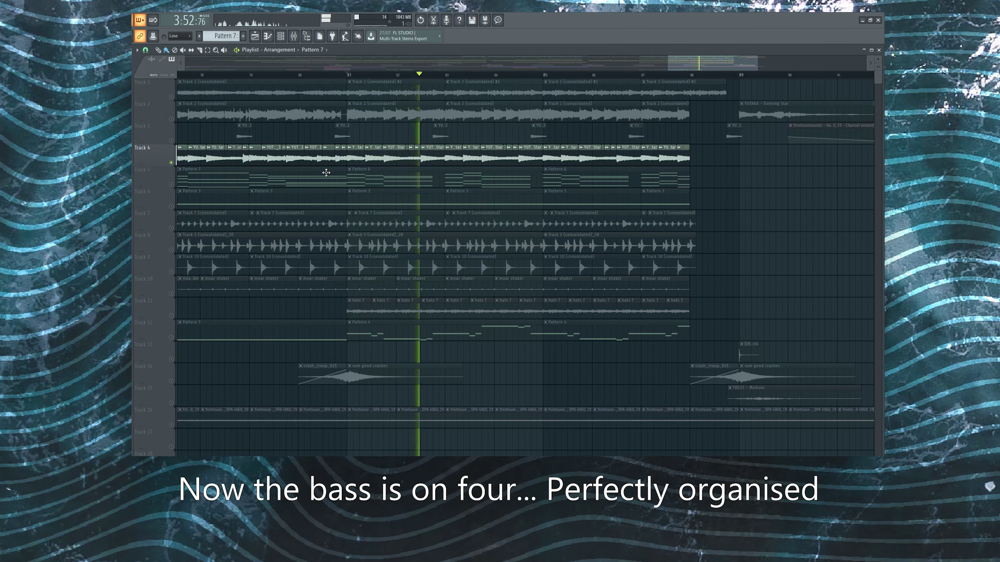
right_click(171, 98)
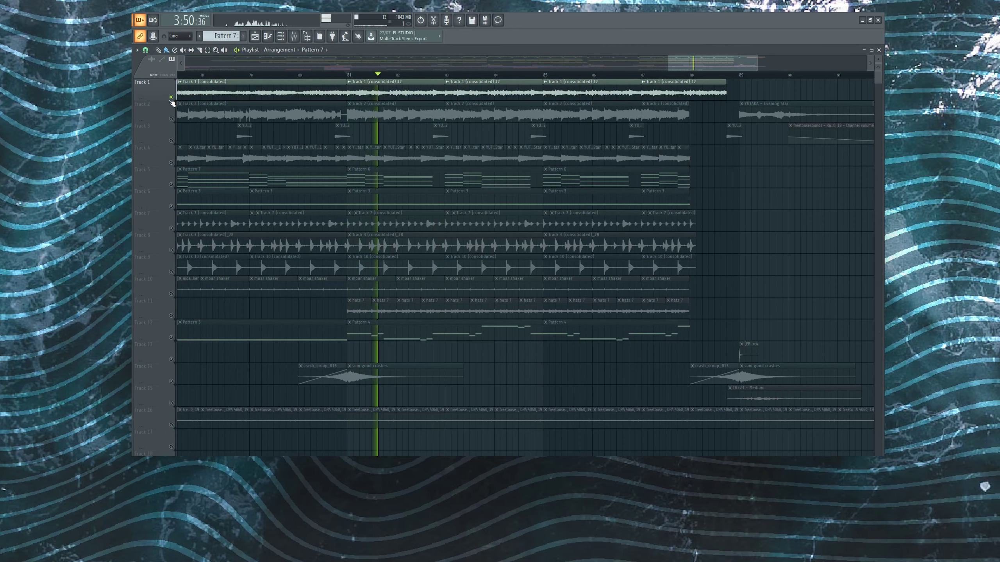
Step: Unmute Tracks 4, 3 and 2 alongside Track 1 and listen to the combined layers
left_click(171, 162)
left_click(172, 140)
left_click(172, 120)
scroll(347, 183, "down", 3)
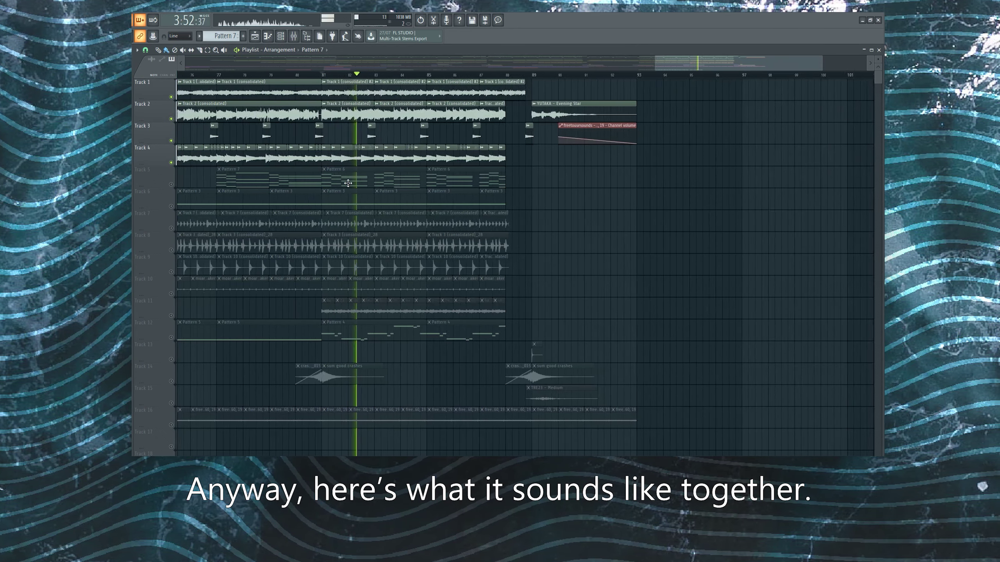
scroll(366, 193, "up", 4)
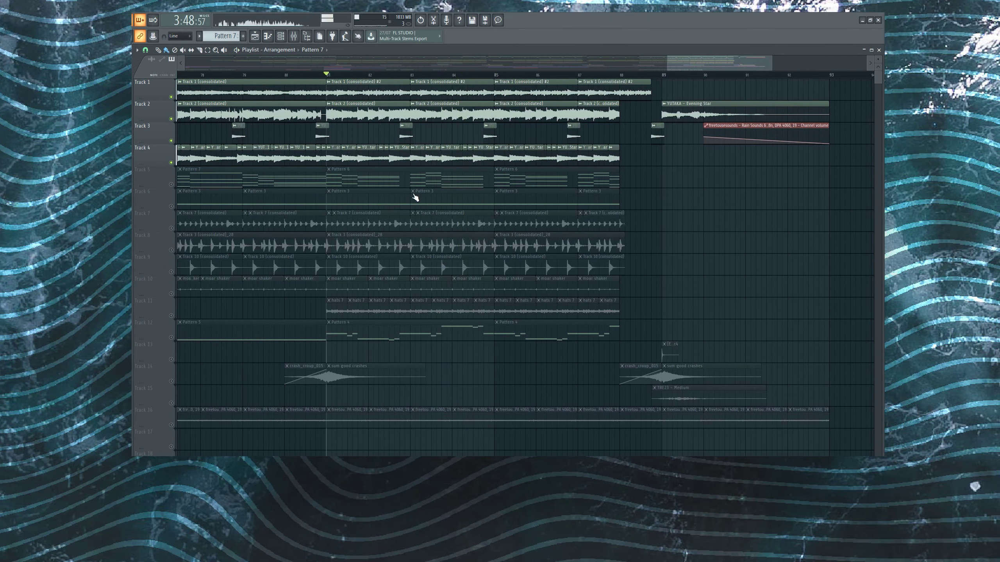
Step: Play the ending with the final sample clip on Track 2 from just before bar 89
scroll(411, 193, "down", 2)
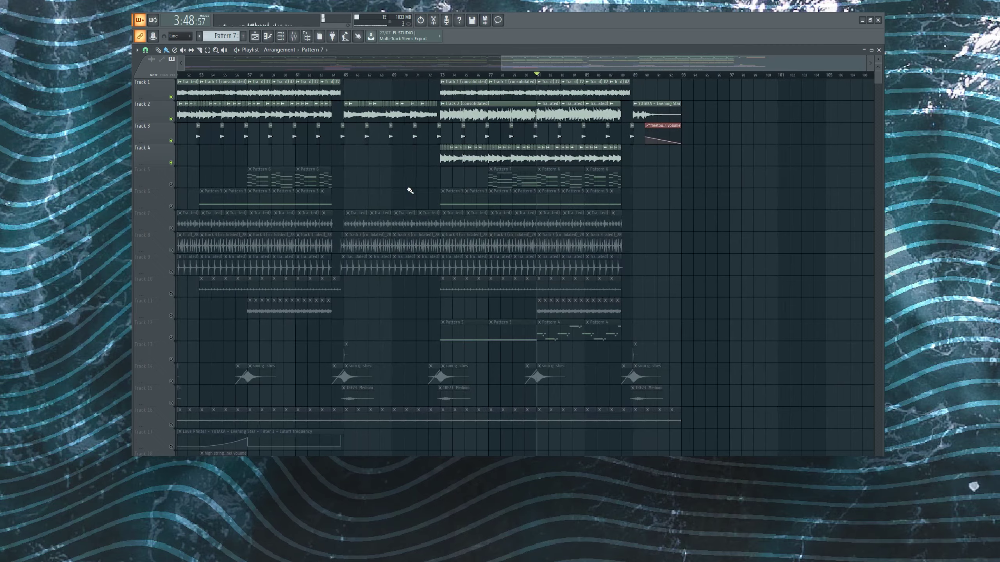
scroll(652, 191, "up", 6)
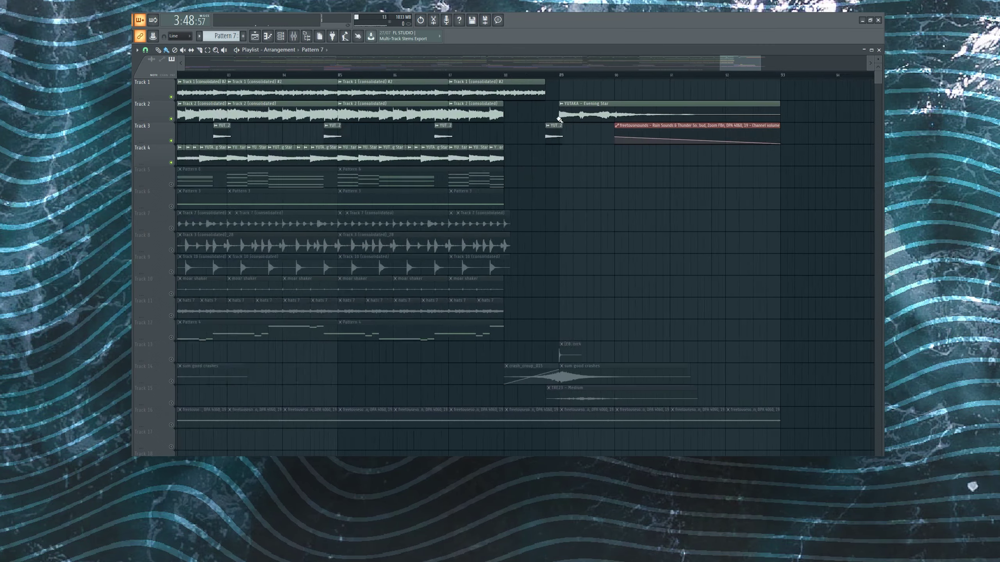
left_click(528, 75)
key("space")
scroll(507, 149, "down", 5)
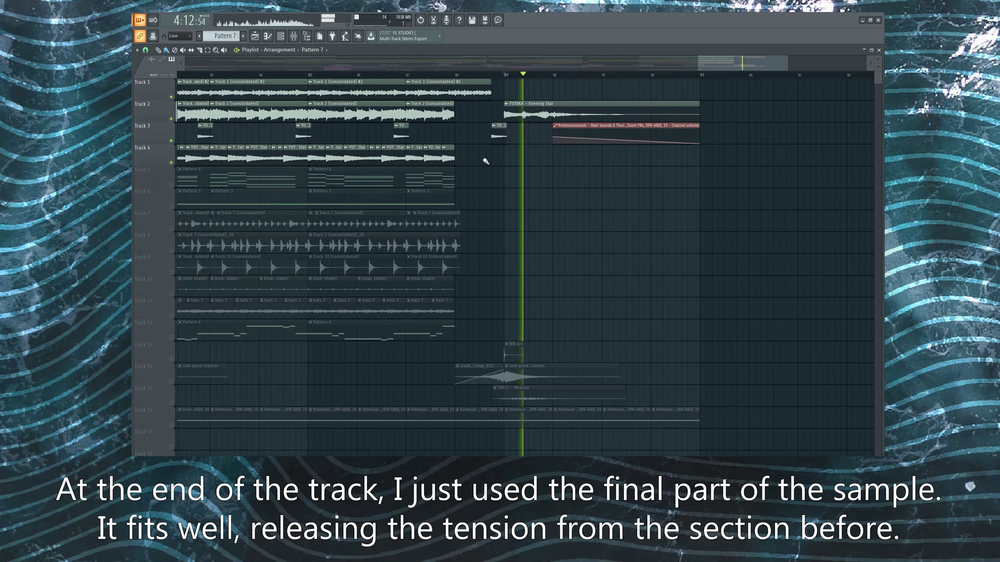
scroll(520, 176, "down", 2)
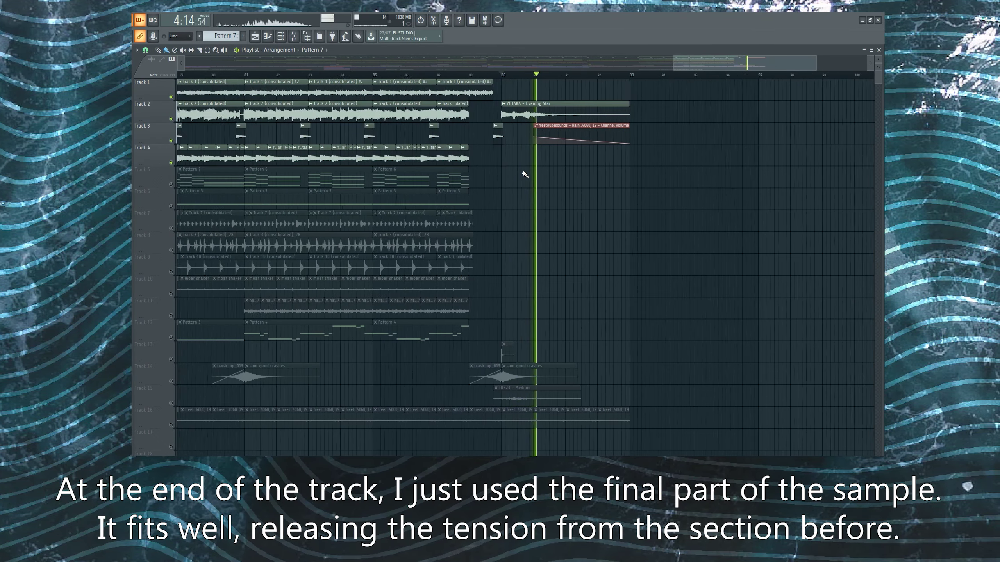
scroll(571, 175, "down", 6)
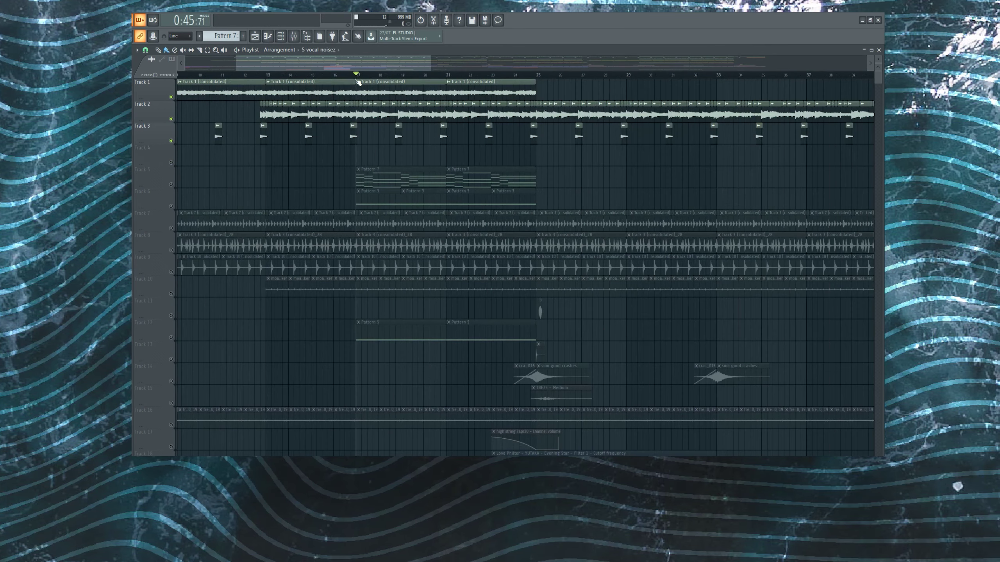
Step: Play Tracks 1 to 3 through the sections starting at bars 25 and 33
scroll(335, 190, "down", 5)
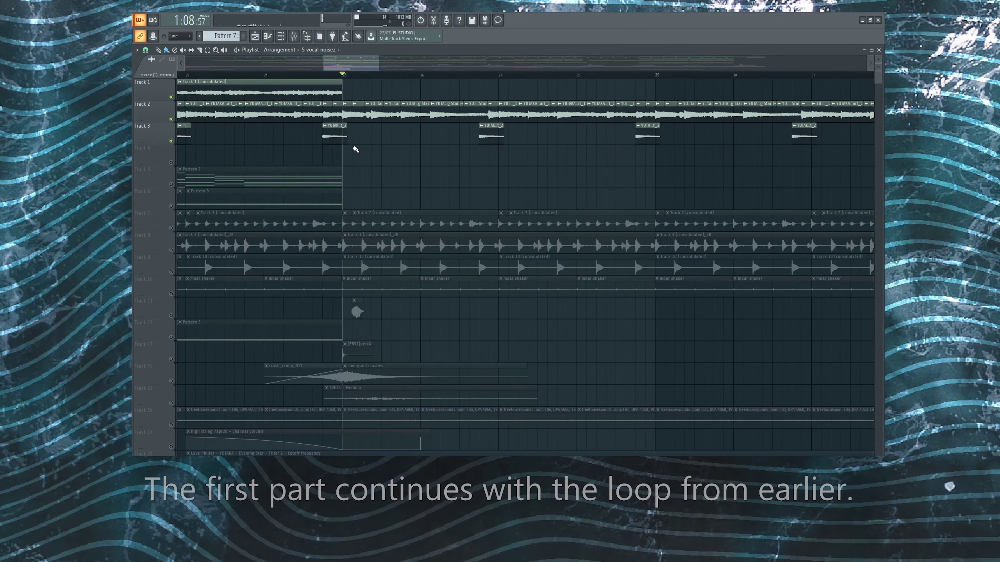
scroll(324, 181, "down", 3)
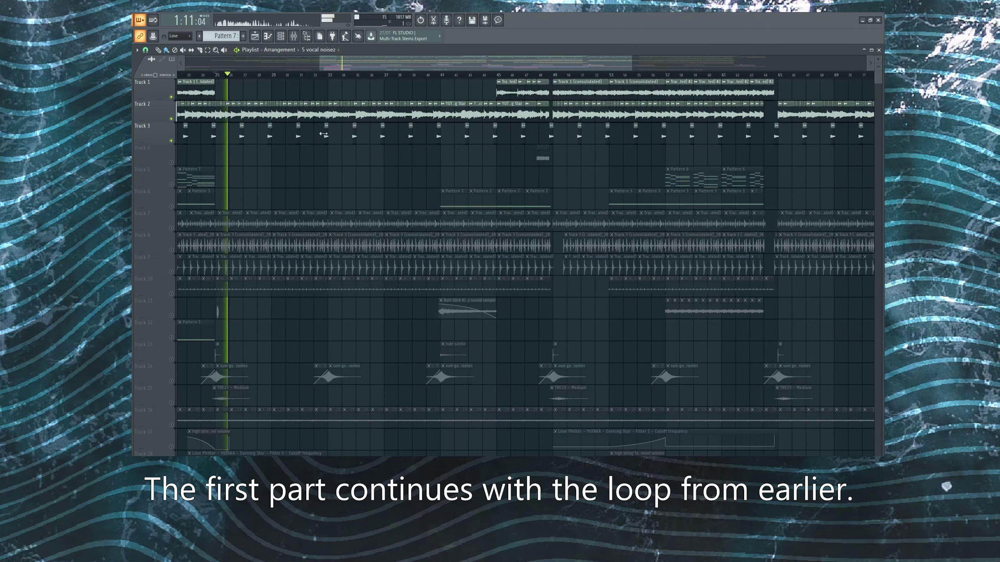
scroll(357, 84, "up", 3)
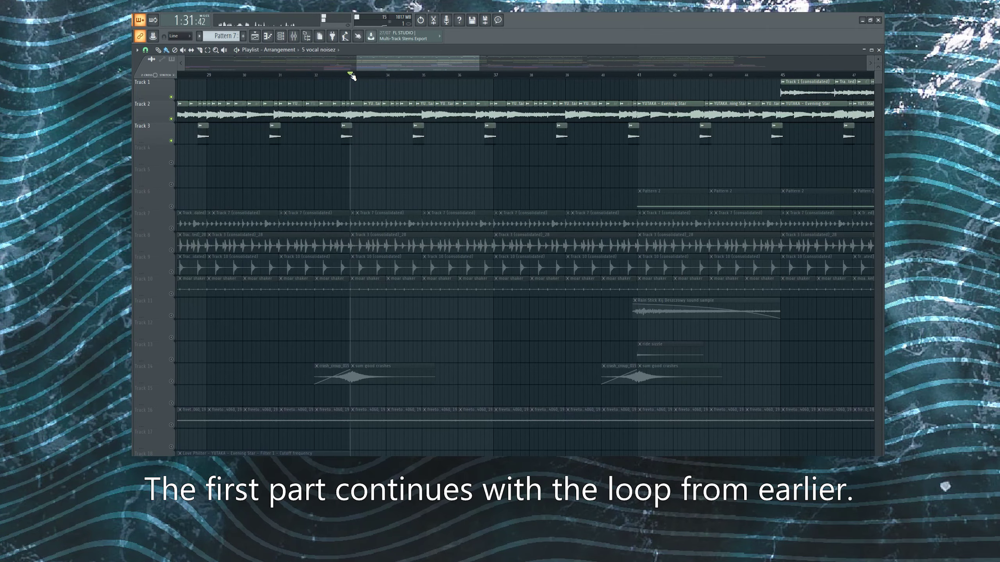
key("space")
scroll(311, 152, "down", 4)
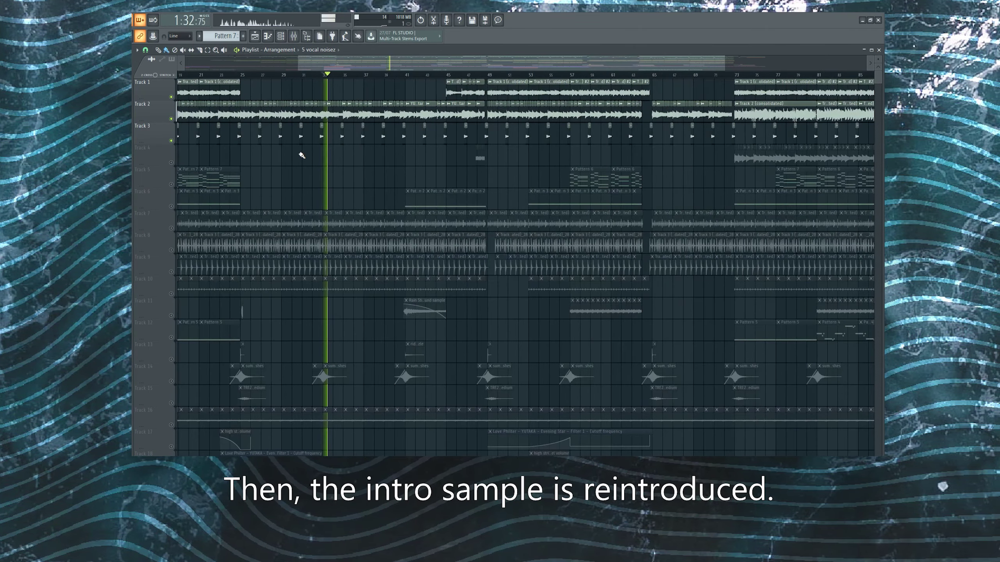
scroll(311, 161, "up", 3)
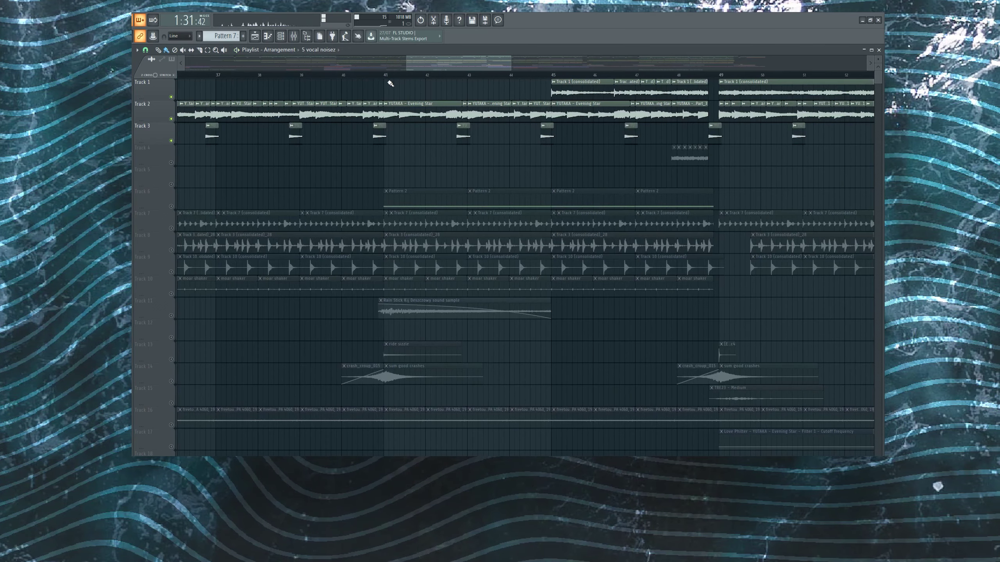
Step: Play Tracks 1 to 3 through the section starting at bar 41
scroll(390, 151, "down", 1)
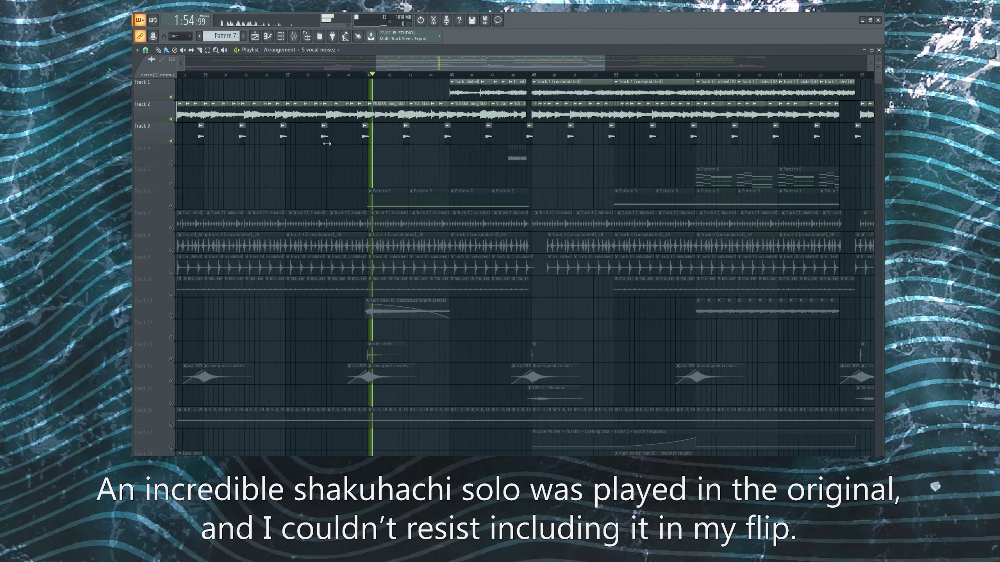
scroll(472, 178, "down", 1)
scroll(519, 194, "up", 1)
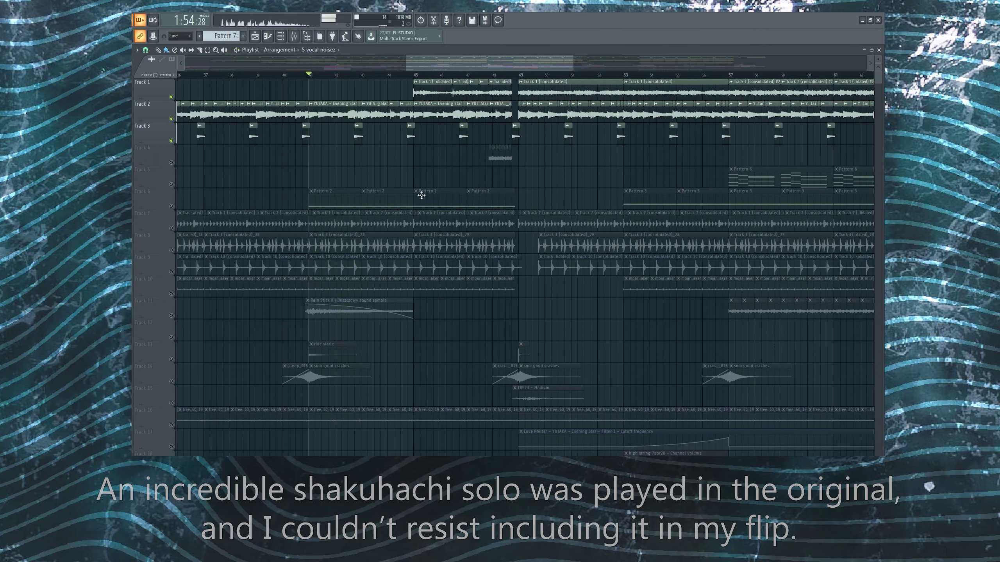
scroll(319, 170, "up", 3)
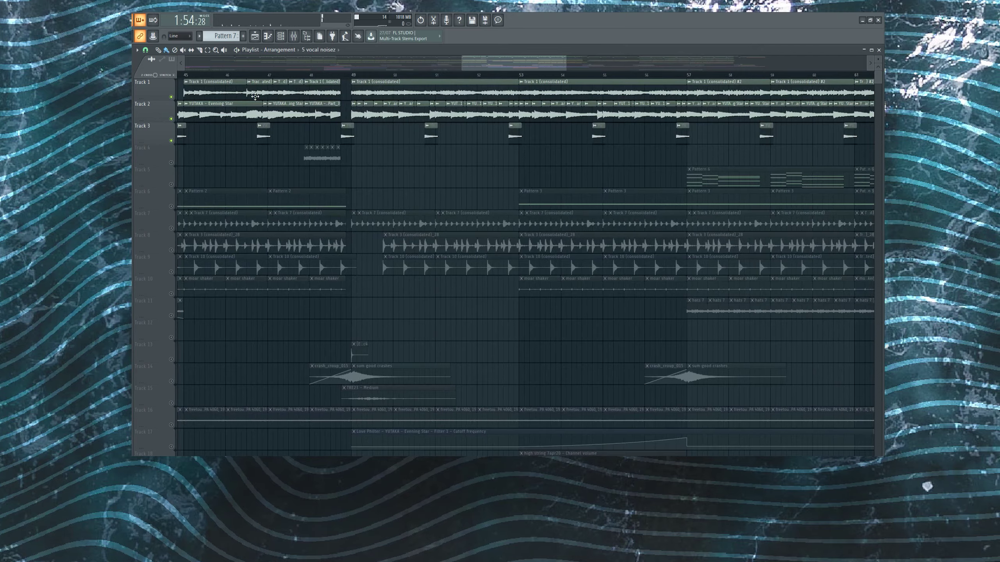
Step: Play the layered section starting at bar 45 with Tracks 1 to 3, and audition Track 1 there on its own
scroll(255, 96, "up", 2)
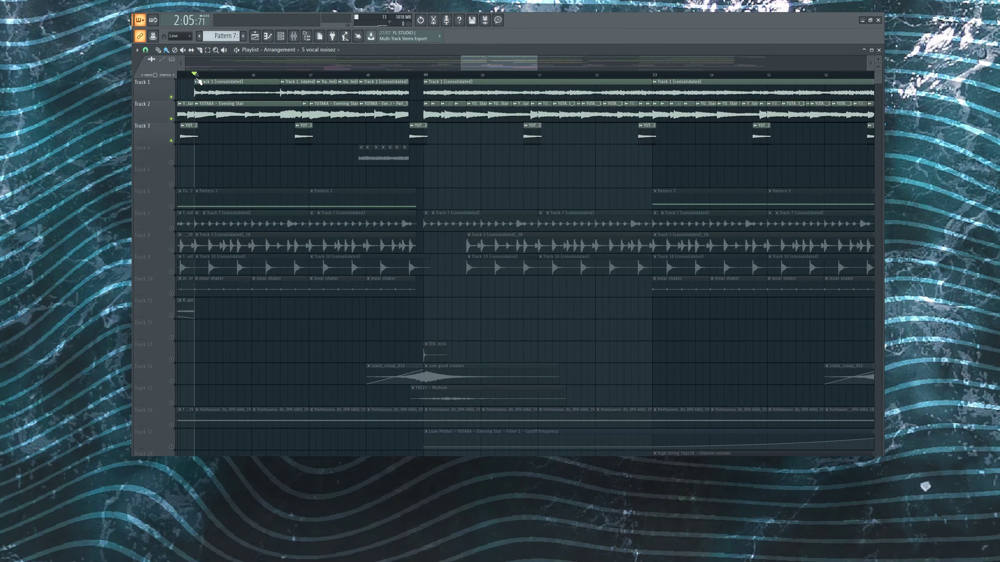
scroll(344, 188, "down", 5)
scroll(279, 163, "up", 4)
key("space")
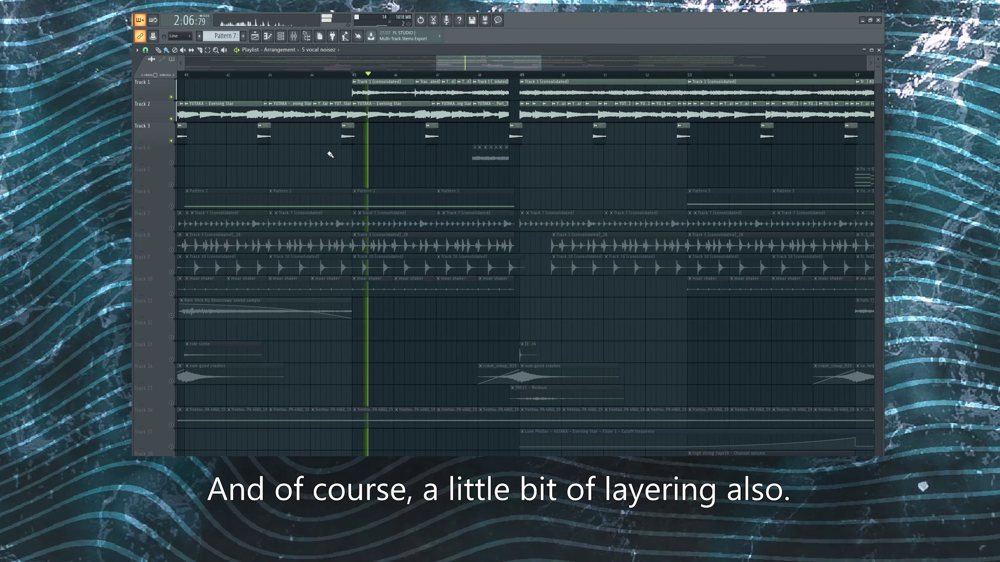
right_click(172, 97)
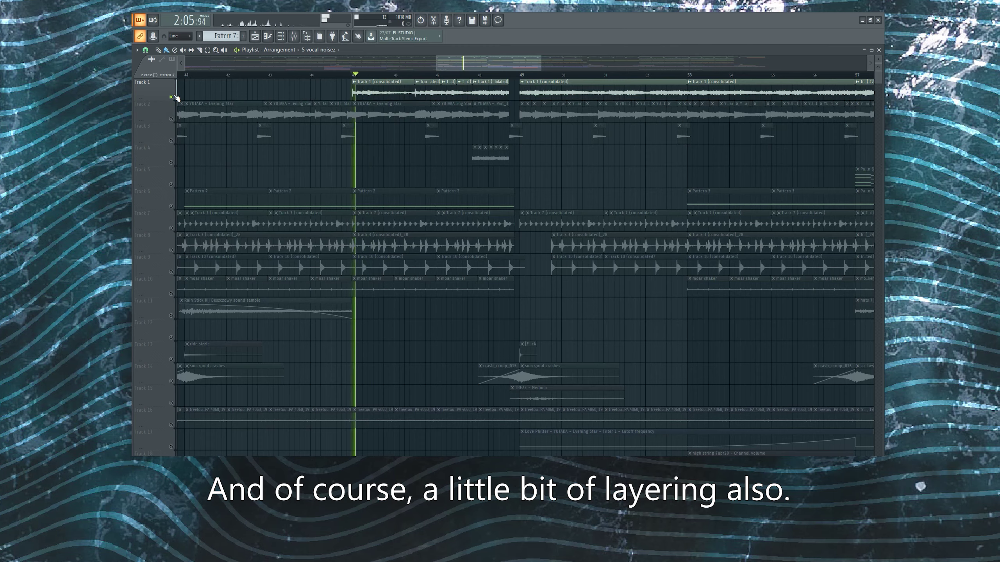
right_click(172, 97)
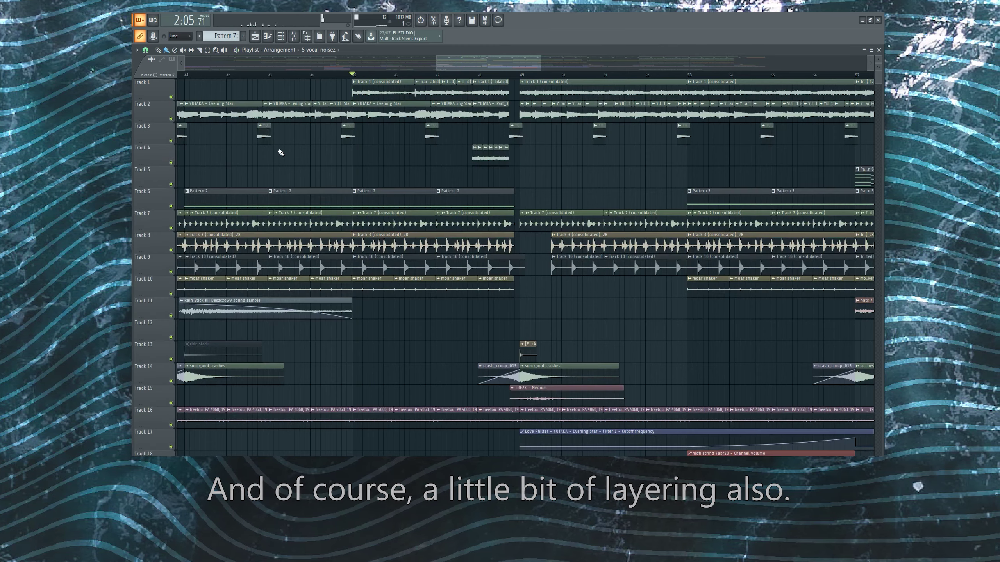
Step: Solo Track 2 and unmute Tracks 1, 3 and 4 alongside it for the section starting at bar 49
scroll(275, 162, "down", 4)
scroll(441, 164, "up", 4)
right_click(171, 119)
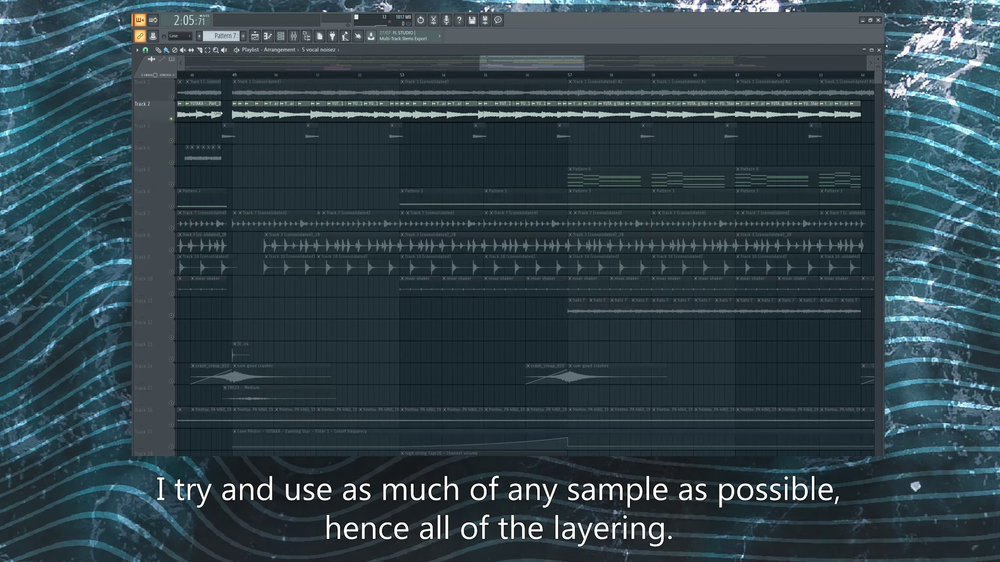
left_click(171, 97)
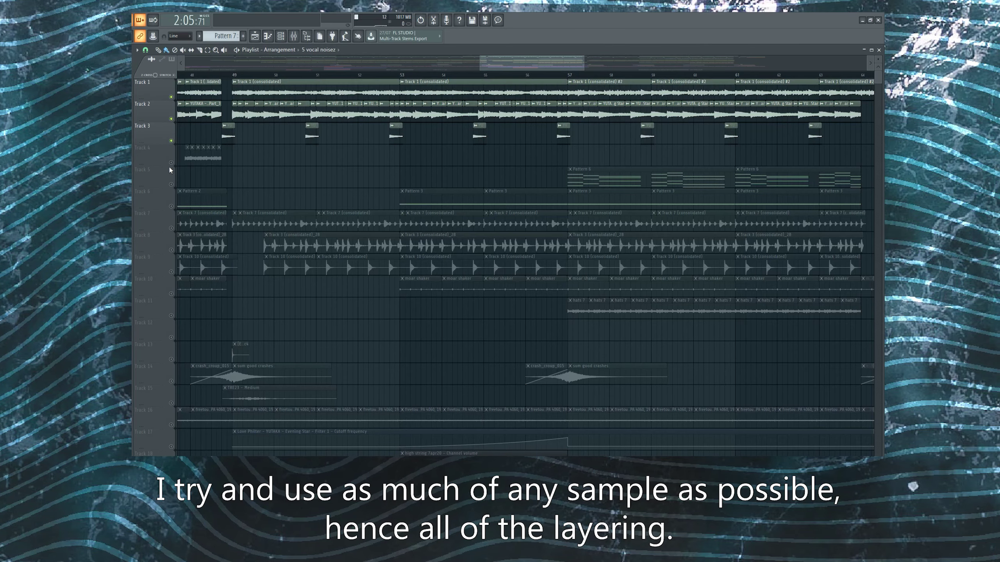
scroll(257, 148, "down", 4)
scroll(372, 130, "up", 4)
scroll(315, 118, "down", 2)
scroll(201, 98, "up", 3)
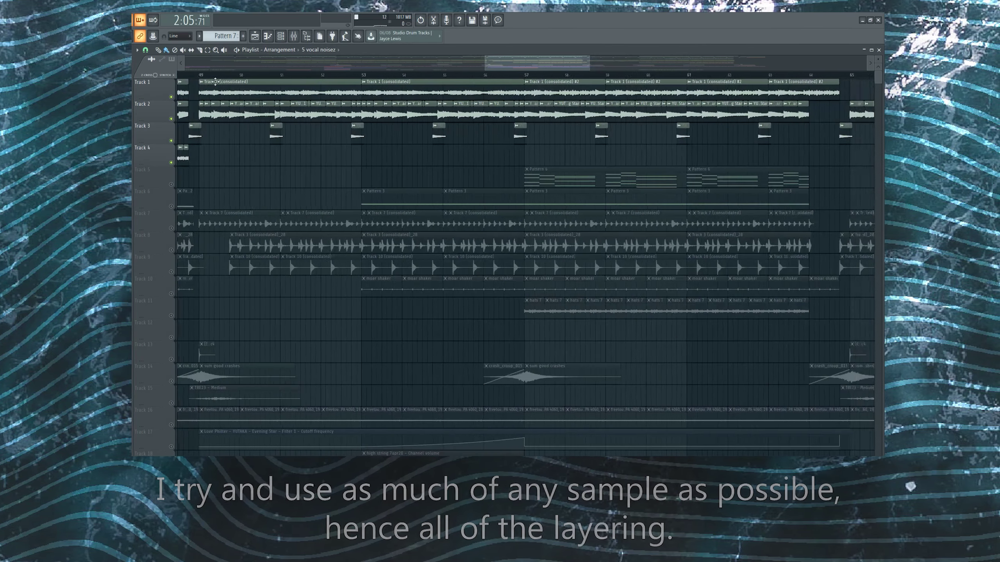
Step: Play Tracks 1 to 4 from bar 49 to hear more of the loop
left_click(198, 75)
key("space")
scroll(273, 184, "down", 4)
scroll(261, 178, "up", 3)
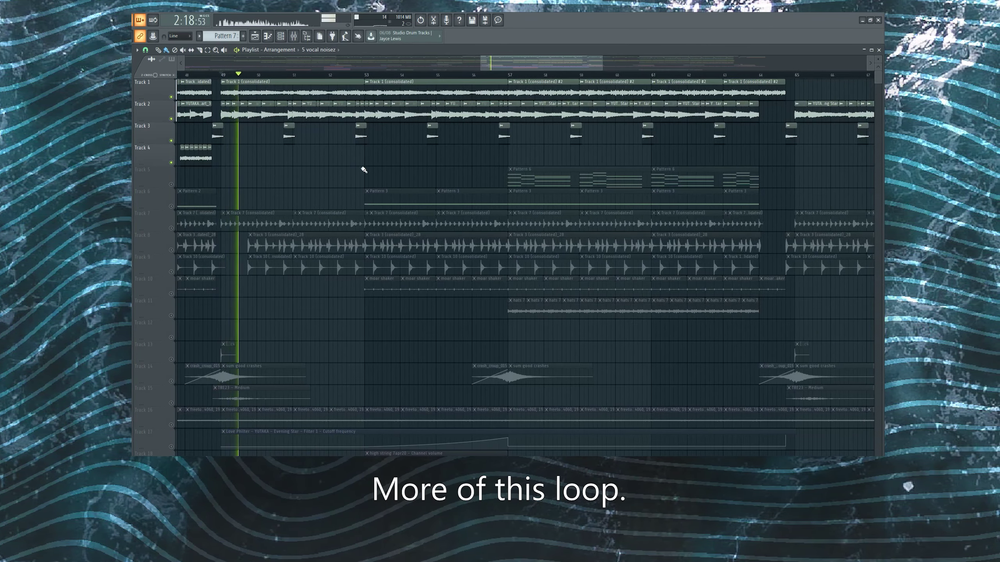
scroll(412, 146, "down", 3)
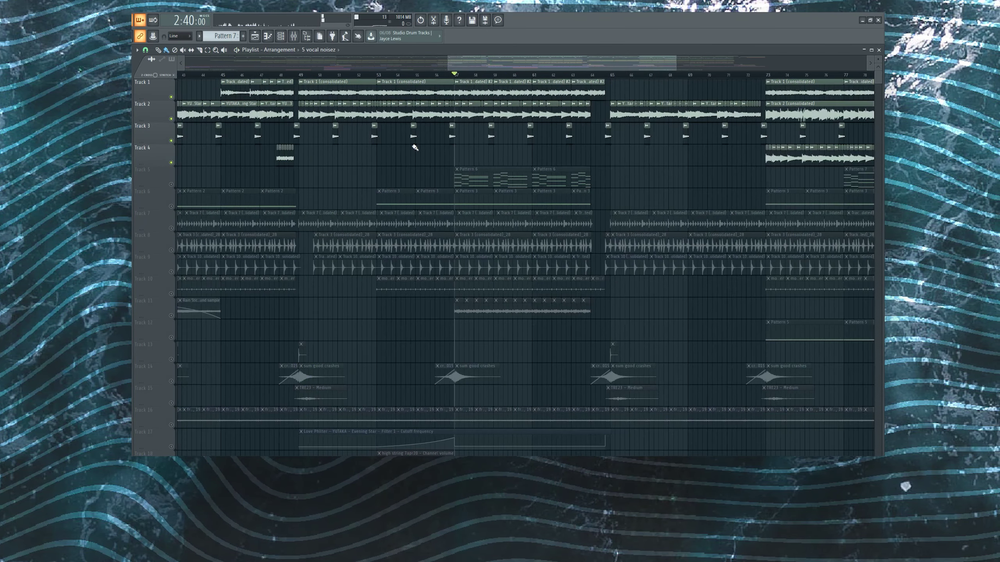
Step: Play the chopped B section on Tracks 1 to 4 from bar 57 and stop playback
scroll(529, 158, "up", 3)
key("space")
scroll(300, 152, "down", 3)
scroll(339, 156, "down", 2)
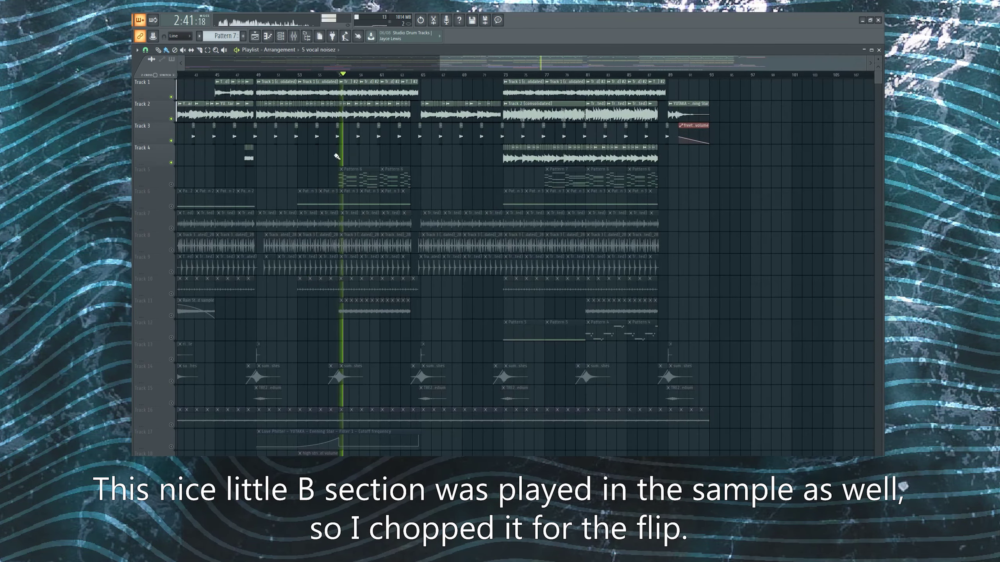
scroll(453, 152, "up", 1)
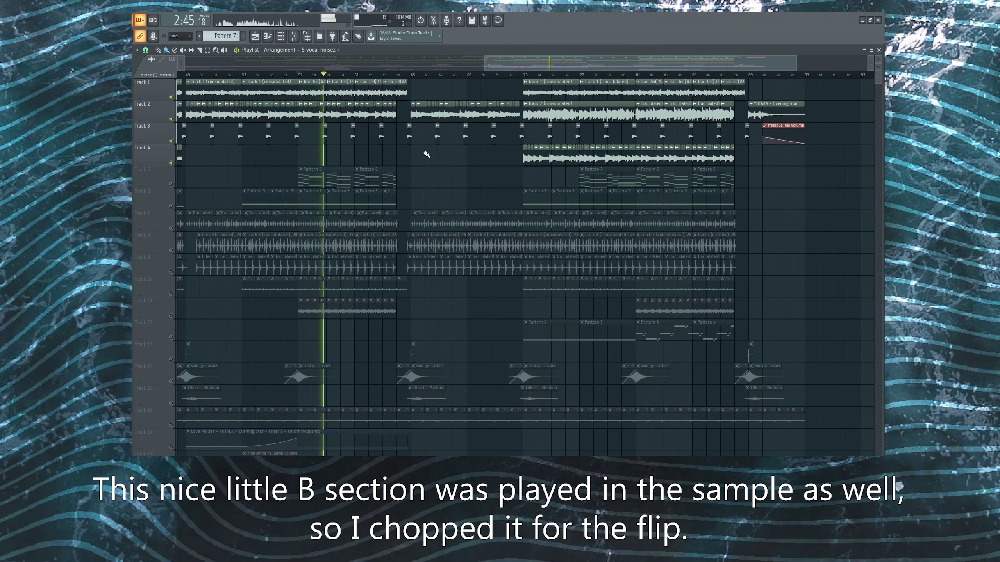
key("space")
Step: Play Tracks 1 to 4 through the section with strings starting at bar 81
scroll(753, 166, "up", 4)
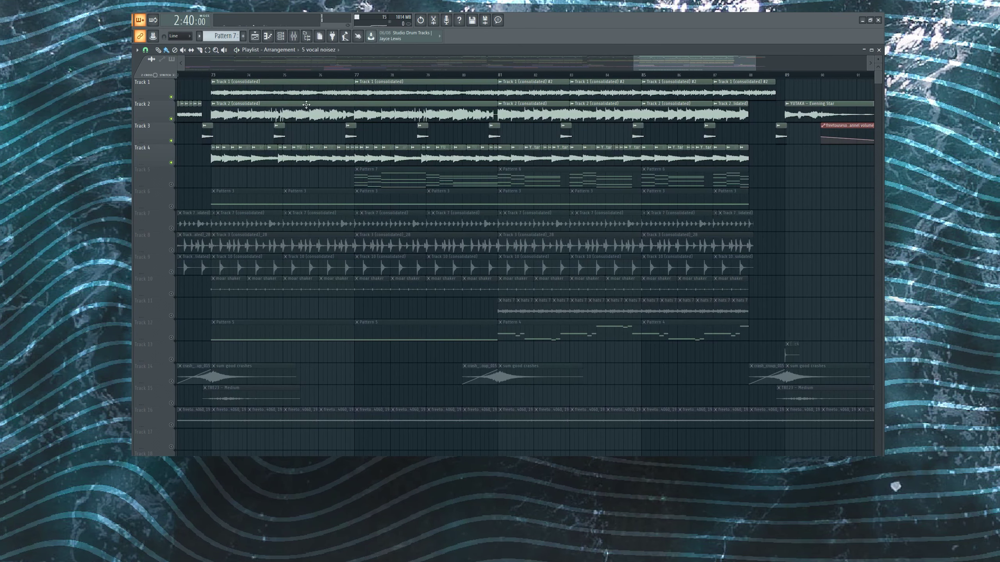
key("space")
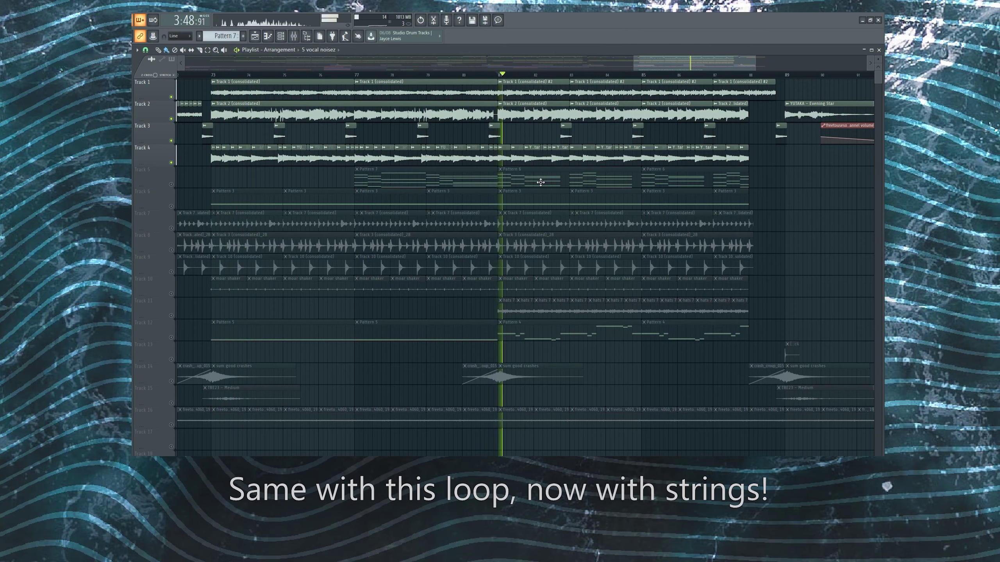
scroll(541, 182, "right", 3)
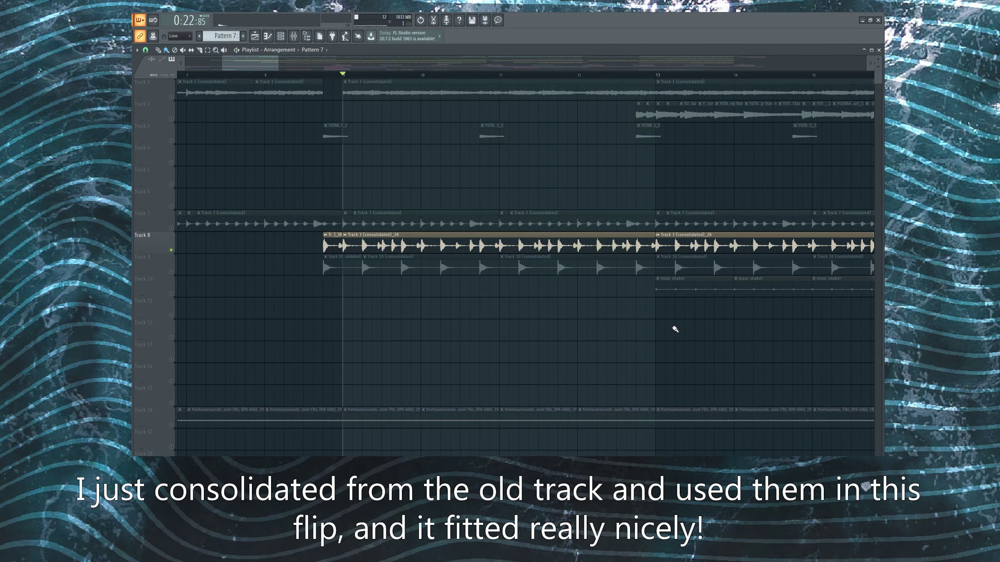
Step: Audition the extra snare on Track 9 alone from bar 9 and together with the drum loop on Track 8
left_click(175, 273)
key("space")
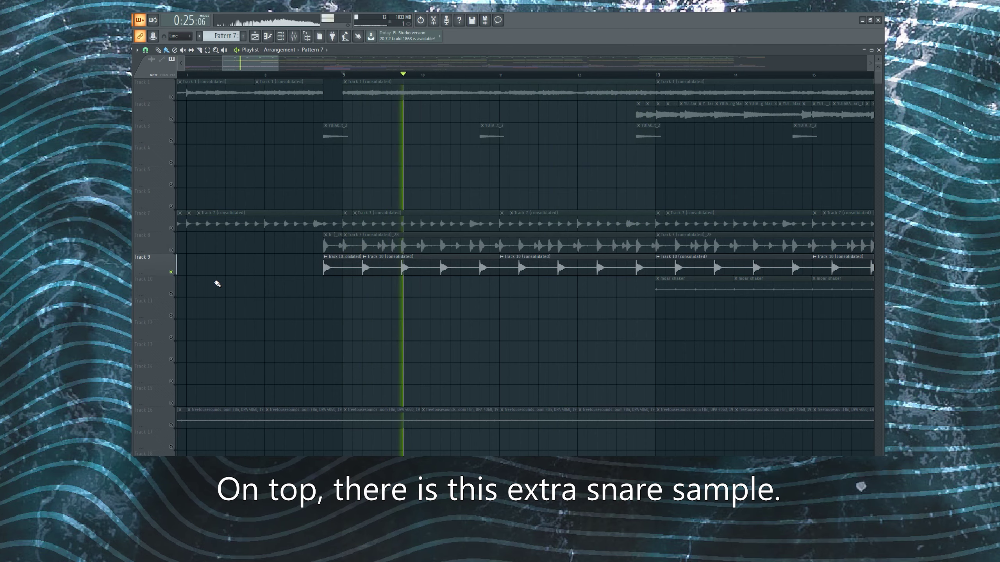
left_click(175, 249, "ctrl")
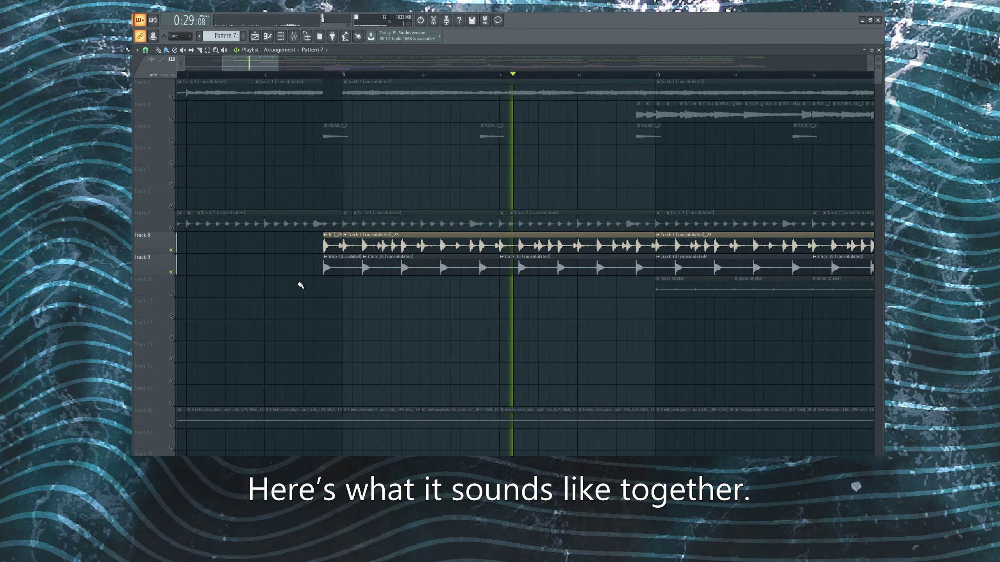
scroll(300, 285, "down", 2)
scroll(555, 336, "up", 2)
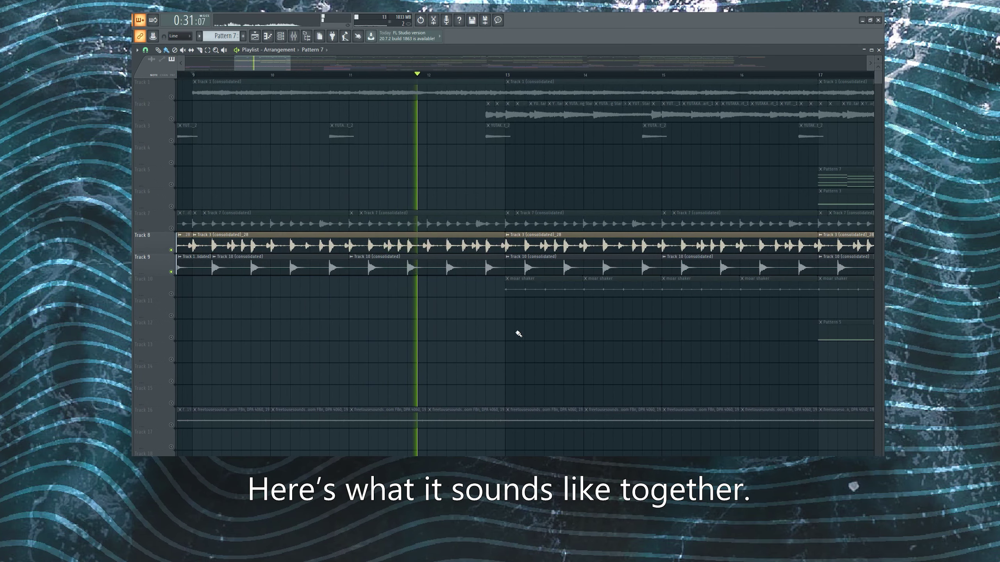
scroll(478, 303, "down", 3)
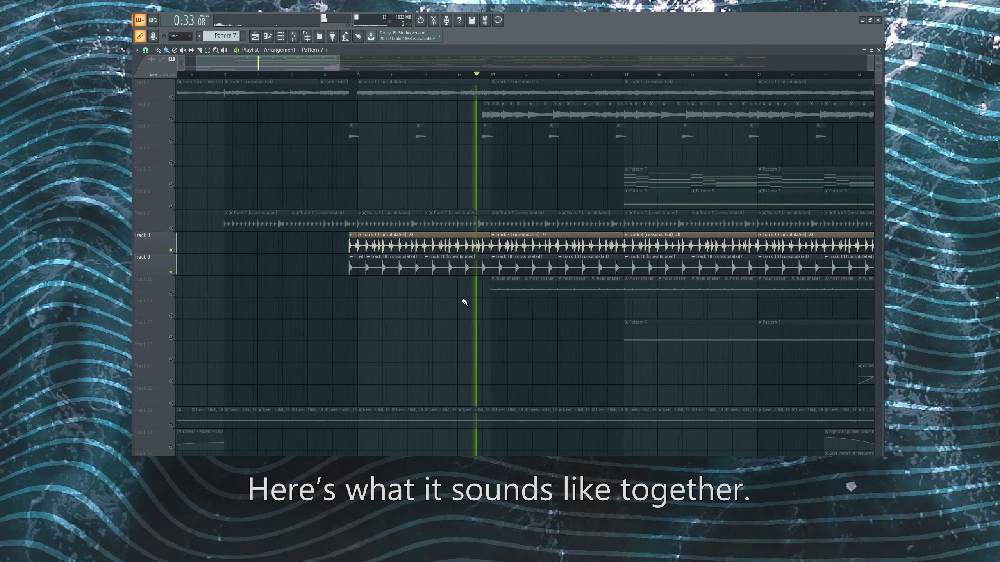
Step: Audition the Track 7 loop alone and together with the drums on Tracks 8 and 9 from bar 9
left_click(172, 230)
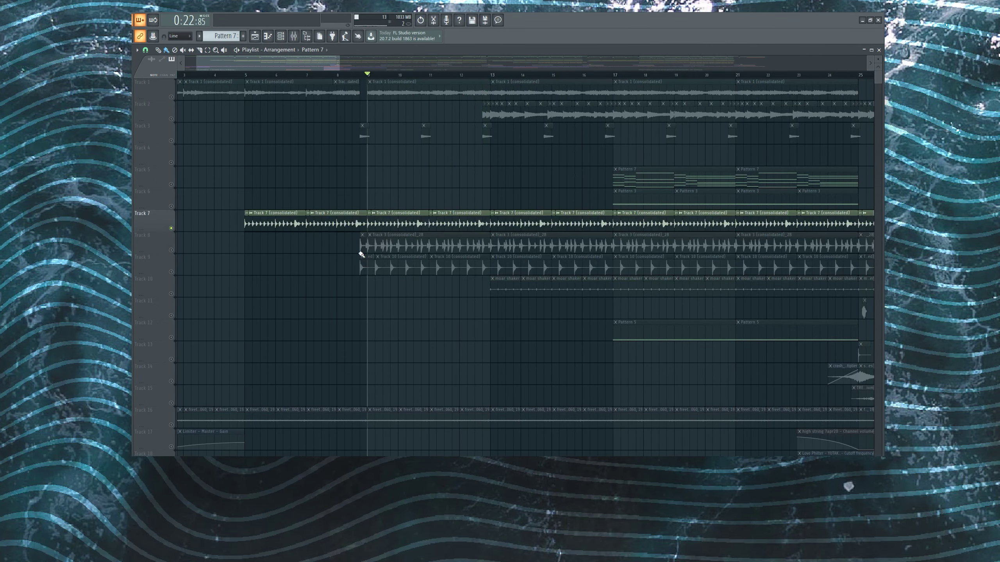
scroll(401, 287, "up", 3)
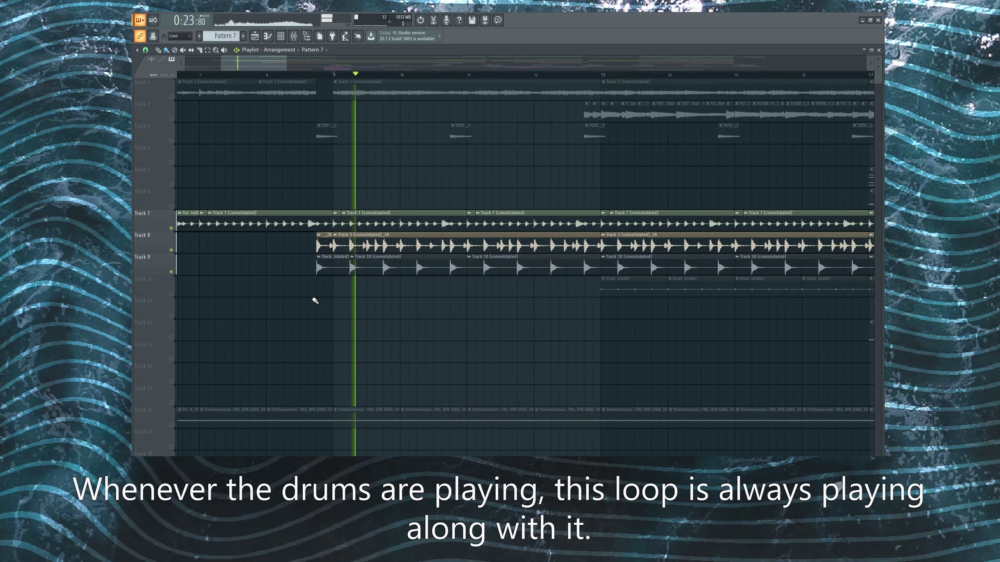
scroll(315, 301, "down", 3)
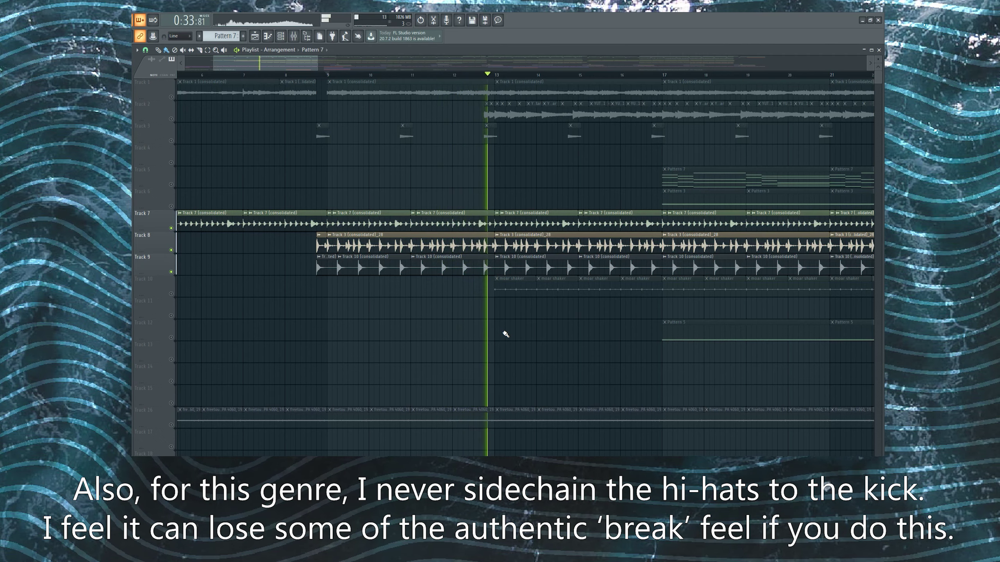
key("space")
Step: Solo the shaker on Track 10 and play it from bar 13
left_click(176, 296)
scroll(533, 293, "up", 4)
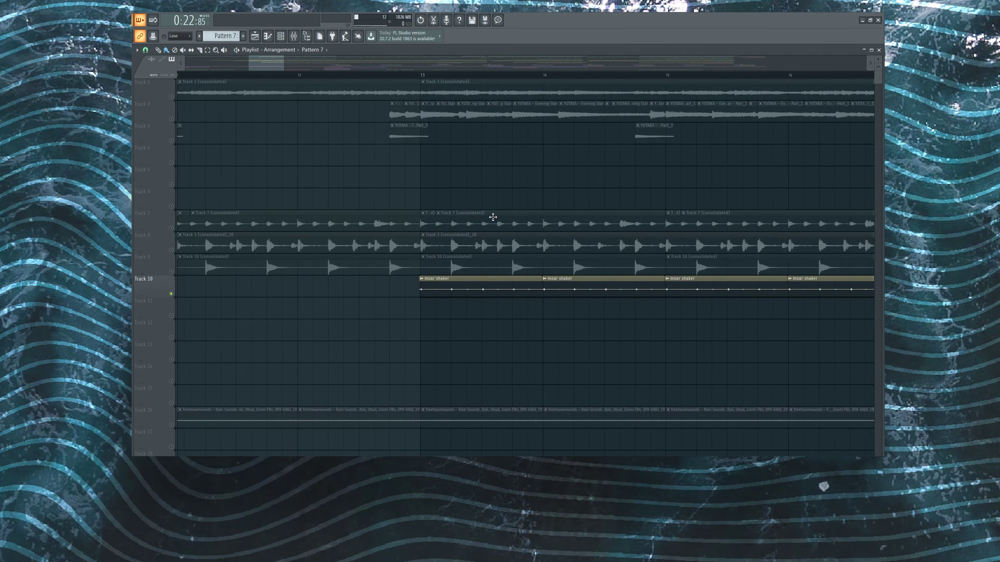
left_click(419, 76)
key("space")
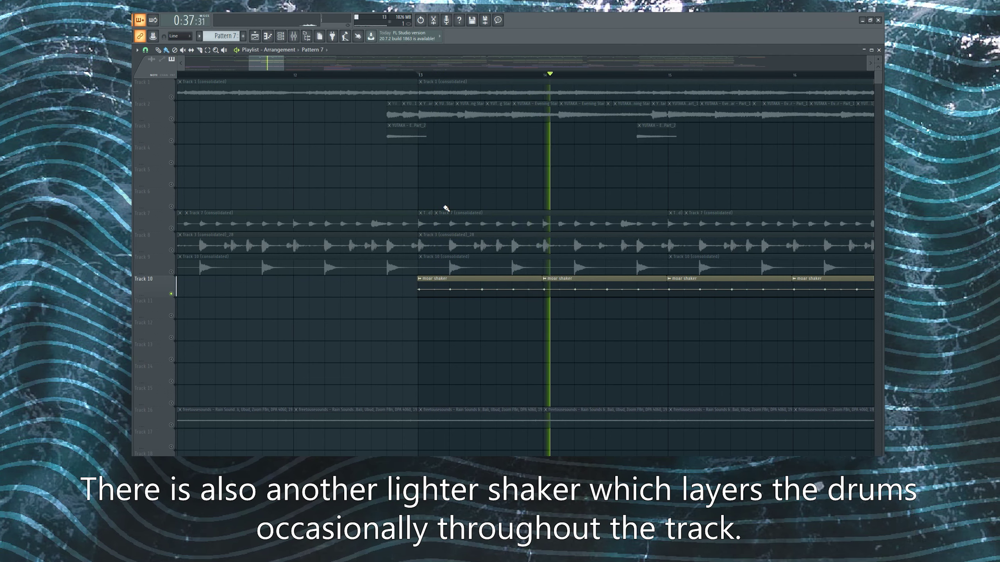
scroll(444, 207, "down", 4)
scroll(648, 287, "up", 1)
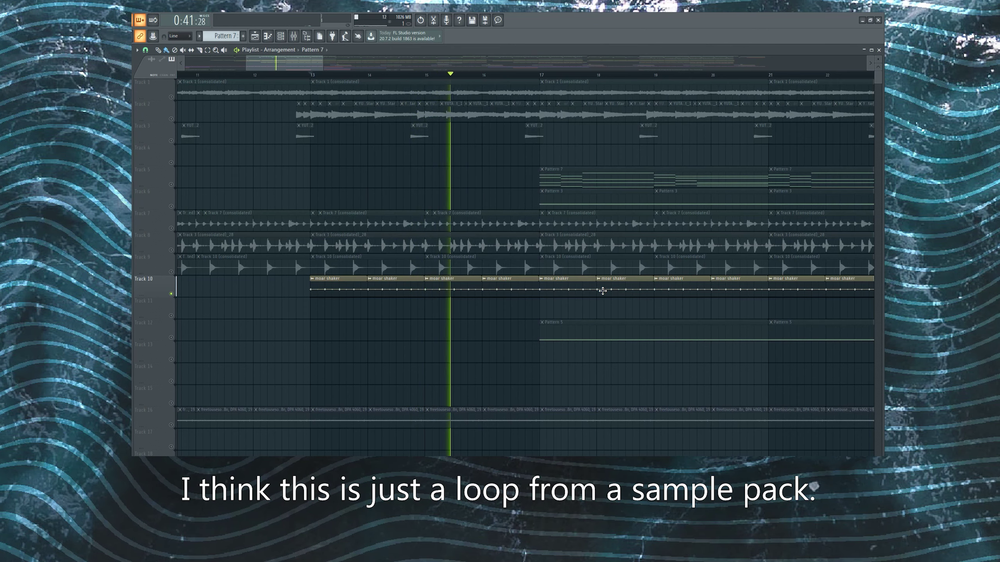
key("space")
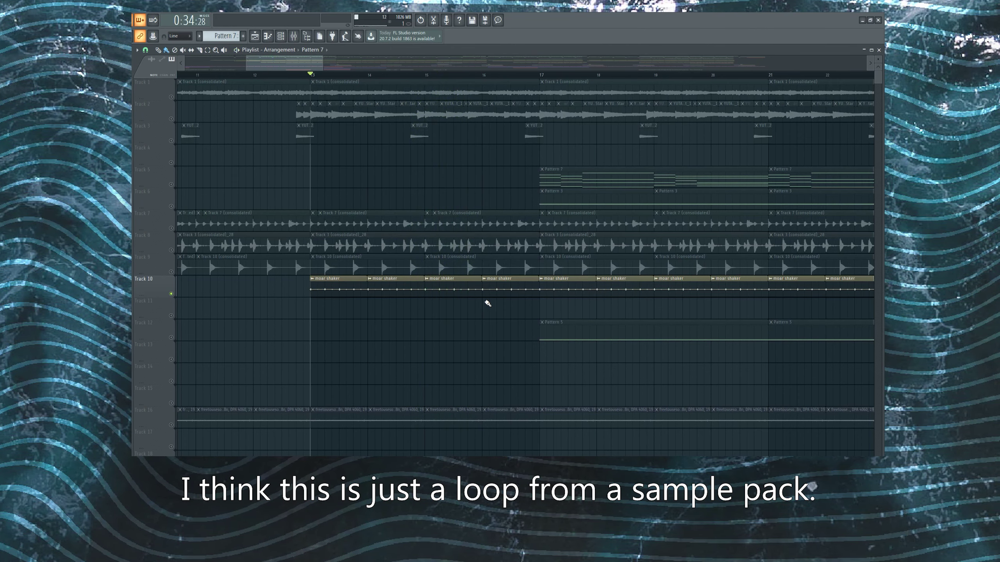
Step: Unmute Tracks 7, 8 and 9 alongside the shaker and play all the main percussion from bar 13
left_click(171, 272)
left_click(171, 228)
left_click(171, 250)
key("space")
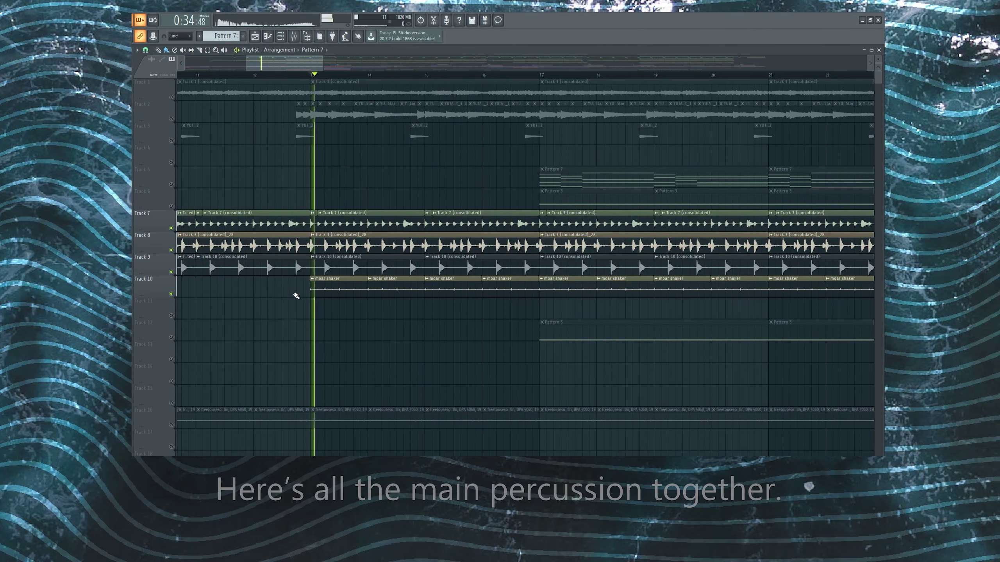
scroll(337, 317, "down", 5)
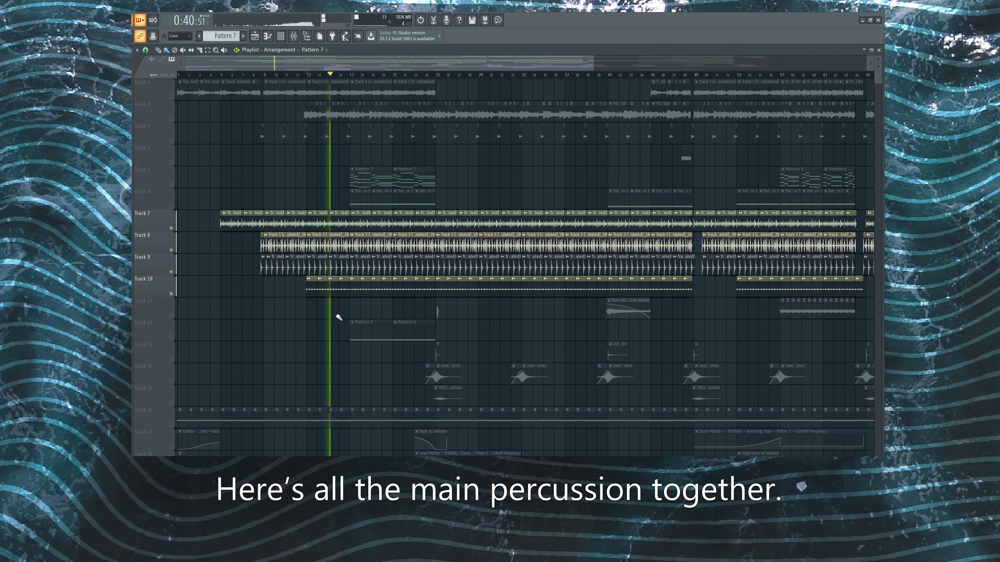
key("space")
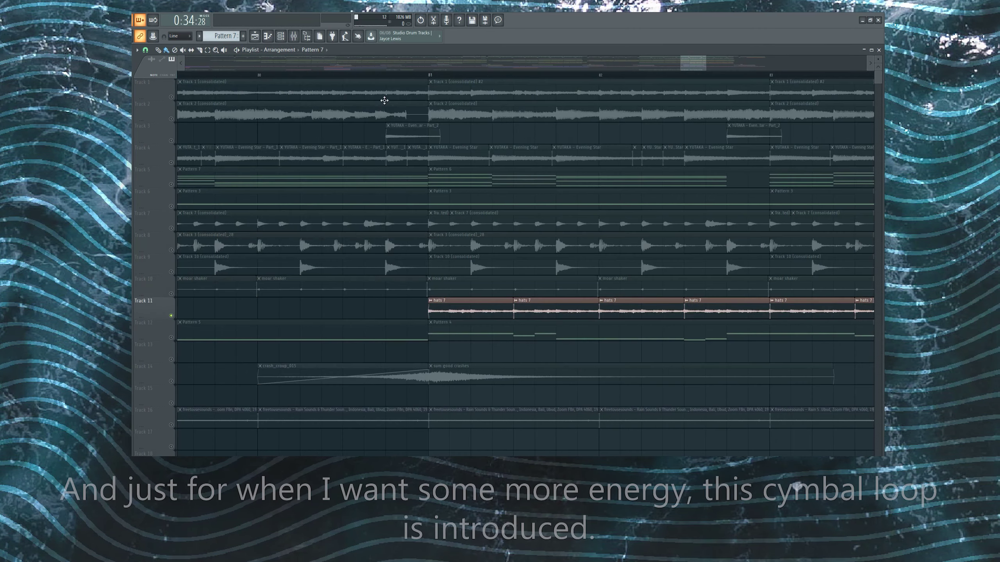
Step: Play the soloed cymbal loop on Track 11 from bar 81
left_click(432, 76)
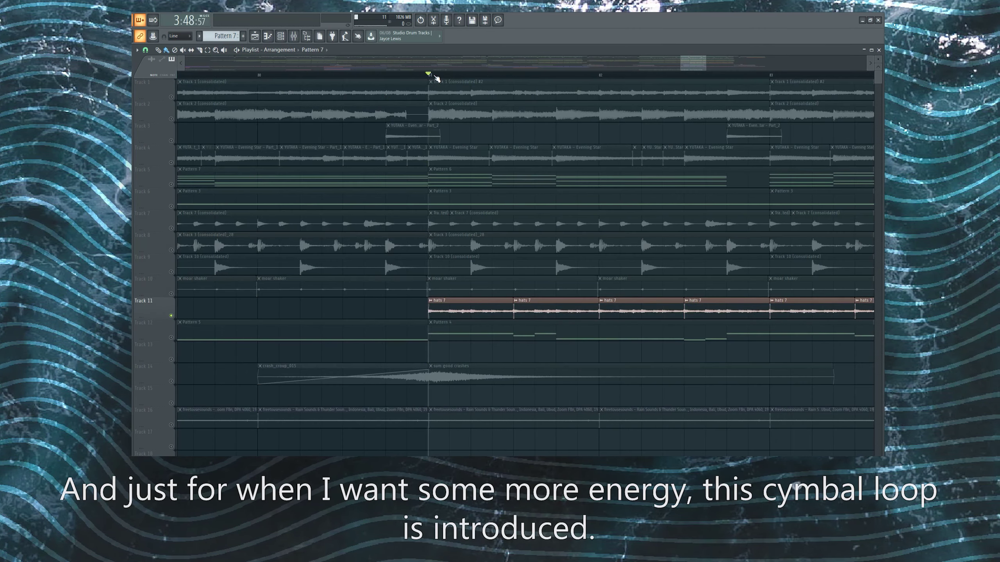
key("space")
scroll(328, 239, "down", 5)
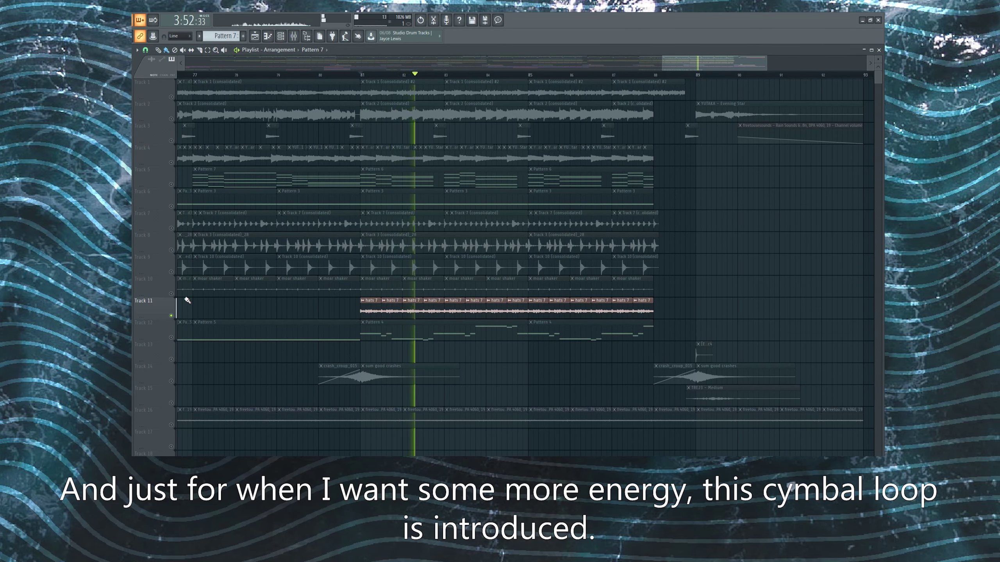
key("space")
Step: Unmute Tracks 7 to 10 alongside the cymbal loop and listen to the full percussion from bar 81
left_click(171, 293)
left_click(170, 272)
left_click(171, 250)
left_click(170, 228)
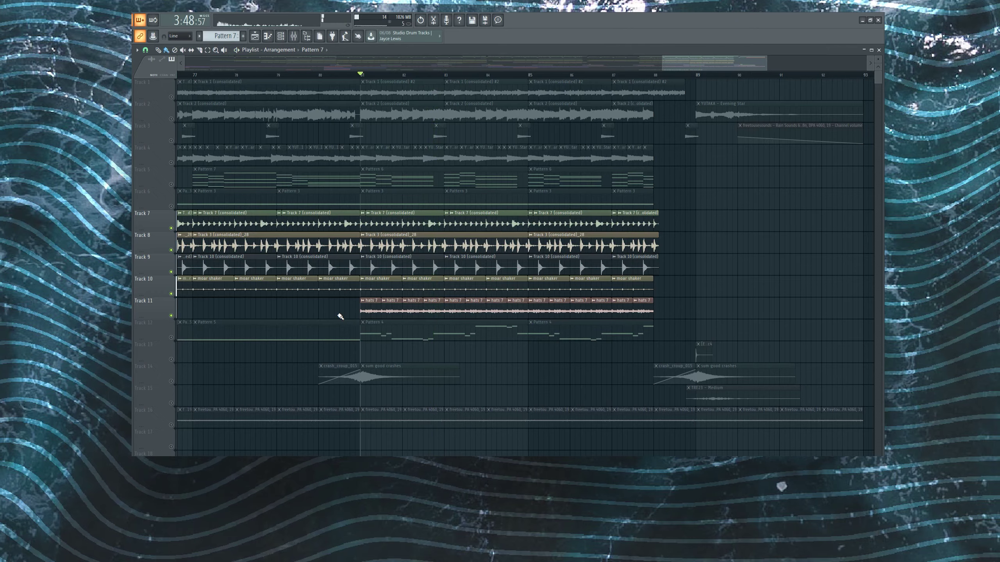
scroll(341, 316, "down", 8)
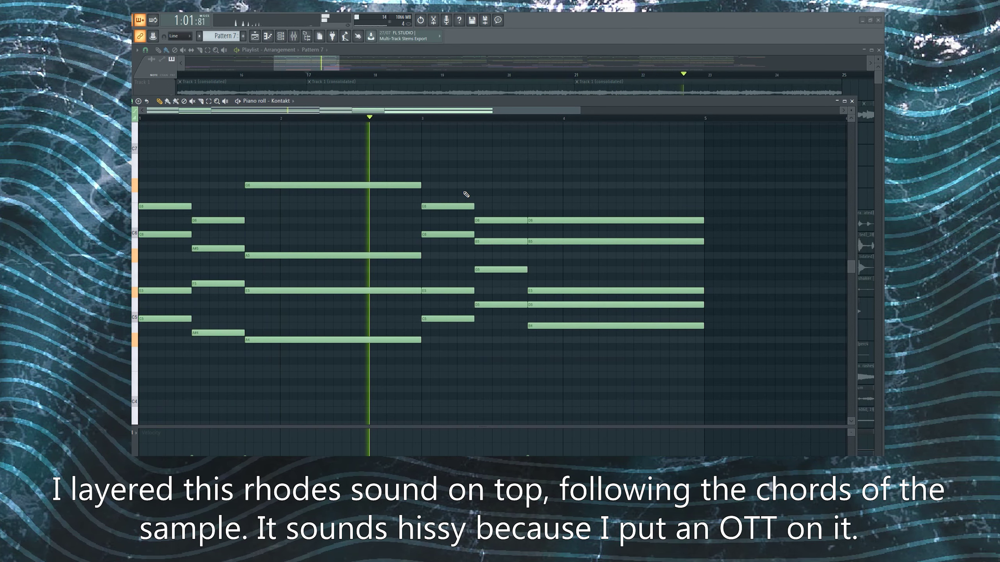
Step: Close the piano roll and the Kontakt instrument window of the rhodes
left_click(852, 101)
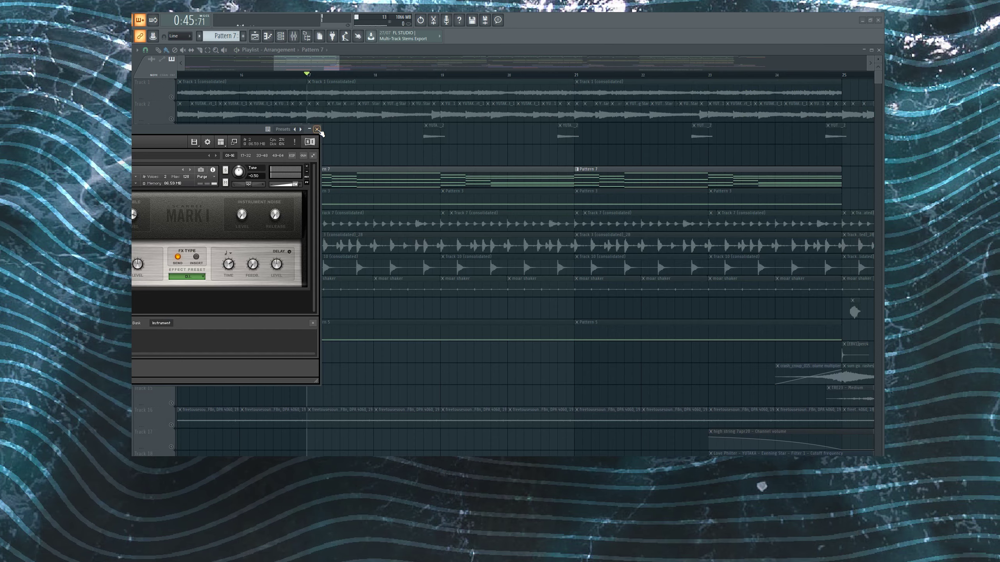
left_click(318, 130)
Step: Solo the high string on Track 6 and play it from bar 17
scroll(272, 209, "down", 5)
scroll(275, 208, "up", 4)
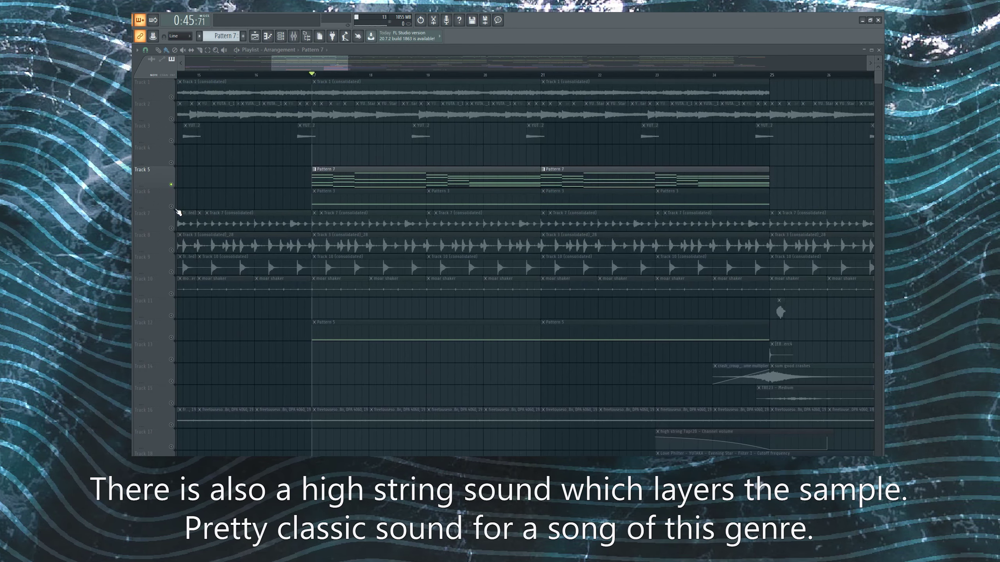
right_click(172, 207)
scroll(344, 216, "up", 4)
key("space")
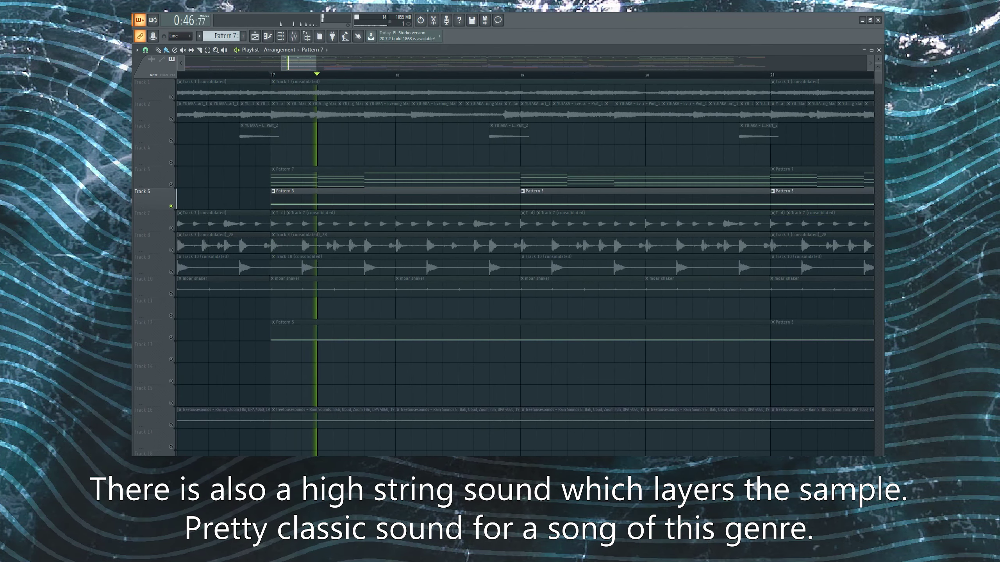
Step: Open the high string's channel settings, show its sample waveform, and close them after stopping playback
left_click(233, 170)
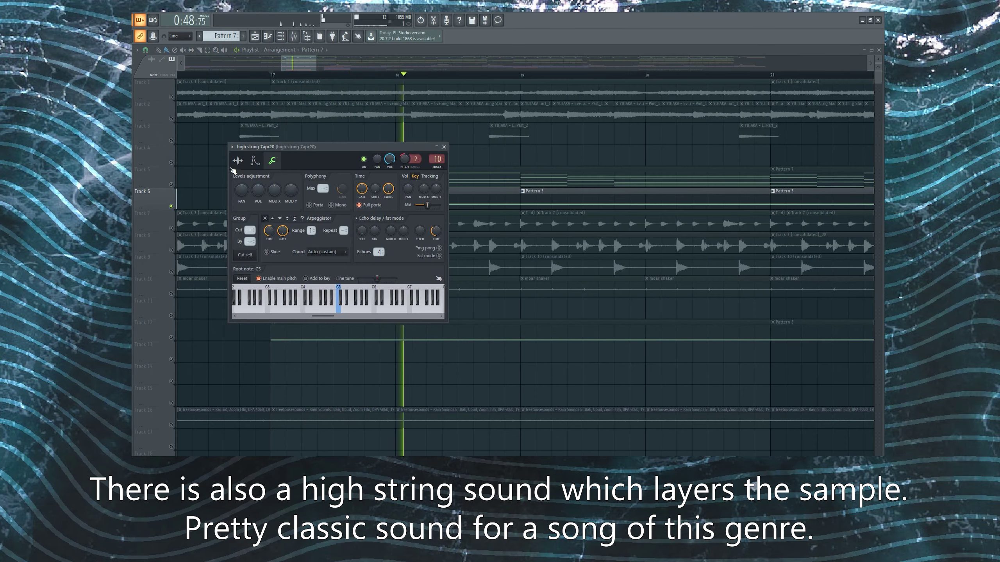
left_click(238, 161)
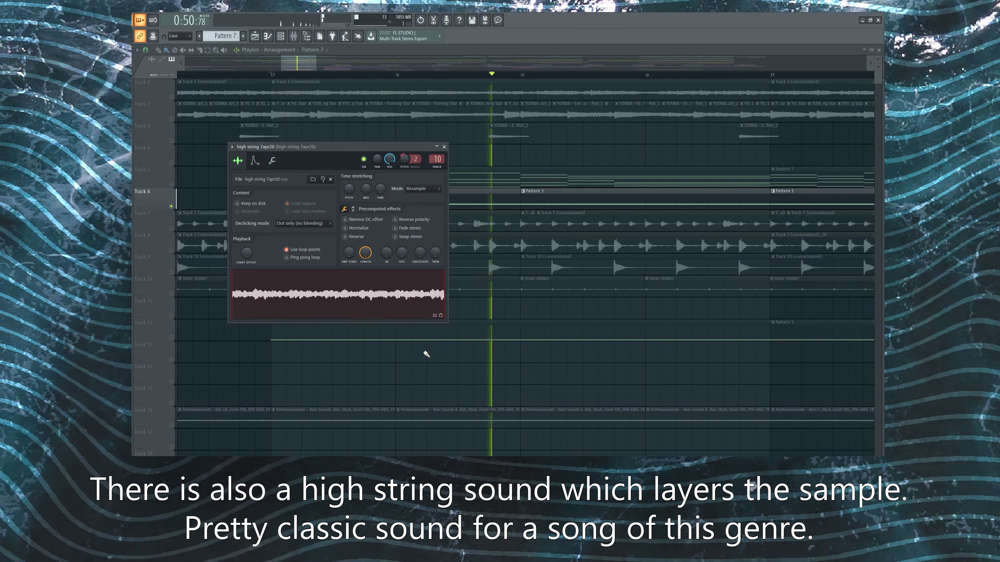
key("space")
left_click(445, 146)
Step: Play the soloed high string from bar 41 and look over its remaining clips in the arrangement
scroll(347, 246, "down", 10)
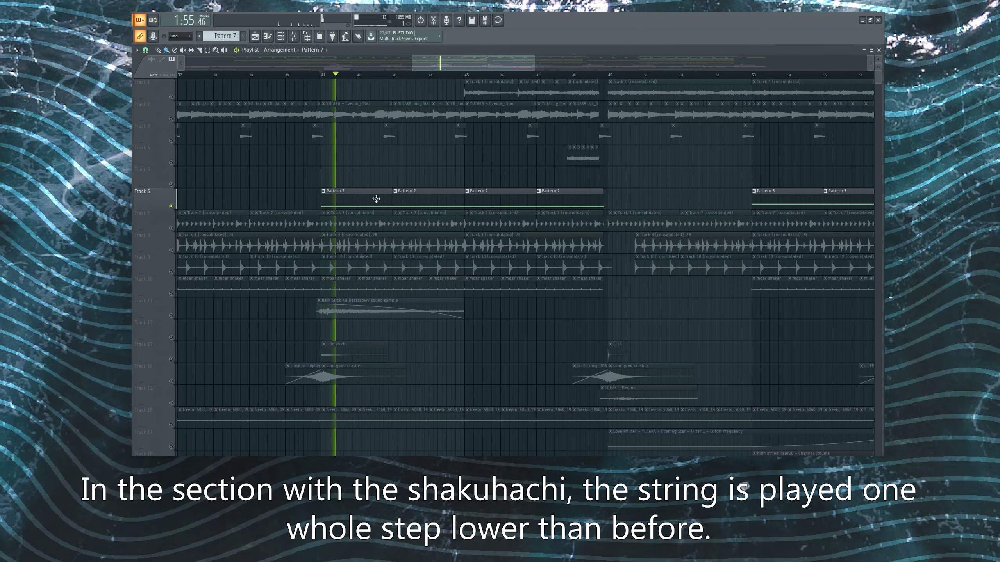
scroll(299, 200, "down", 5)
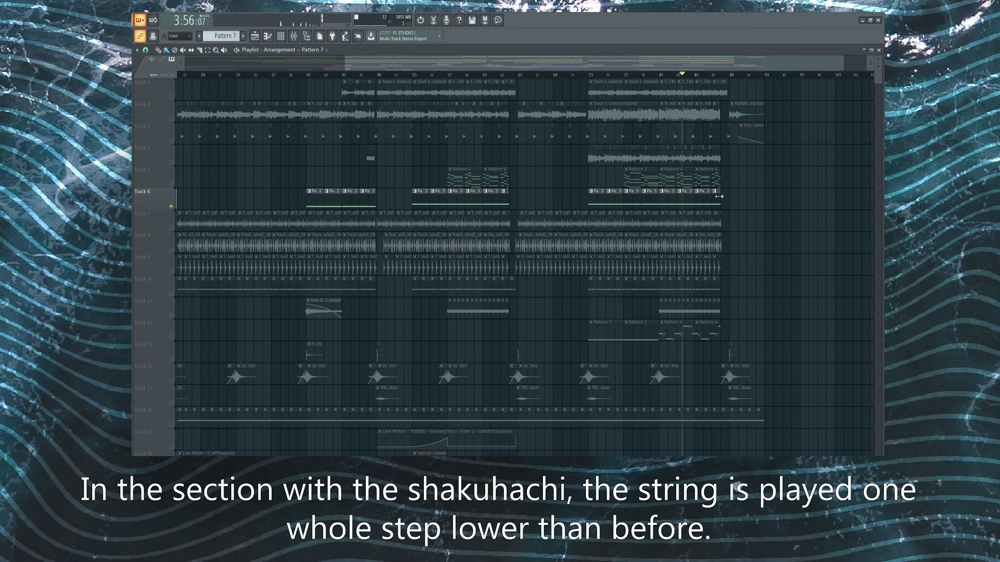
scroll(718, 196, "down", 2)
Step: Solo the blurred sample patterns on Track 12 and play them from bar 81
left_click(172, 338)
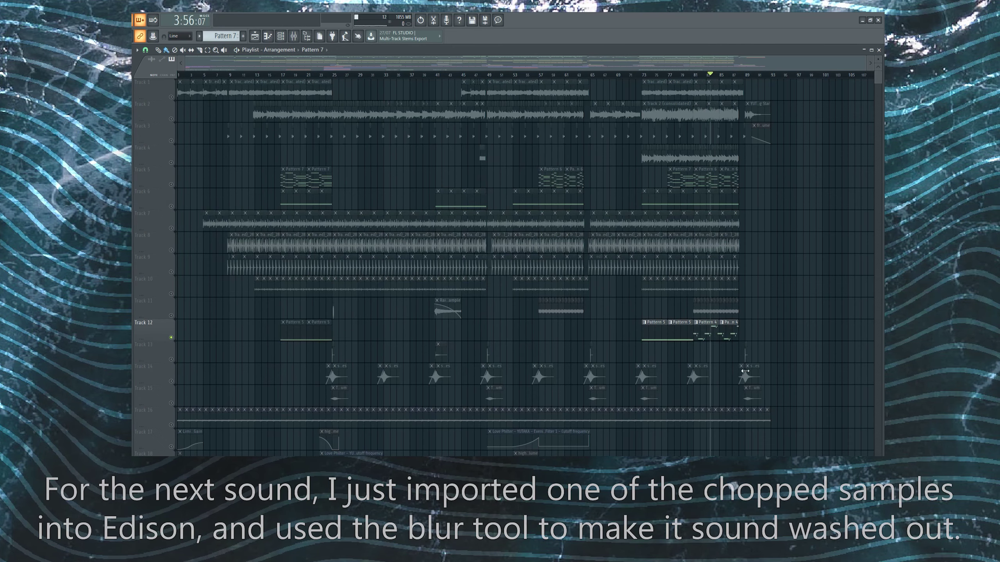
scroll(356, 77, "up", 6)
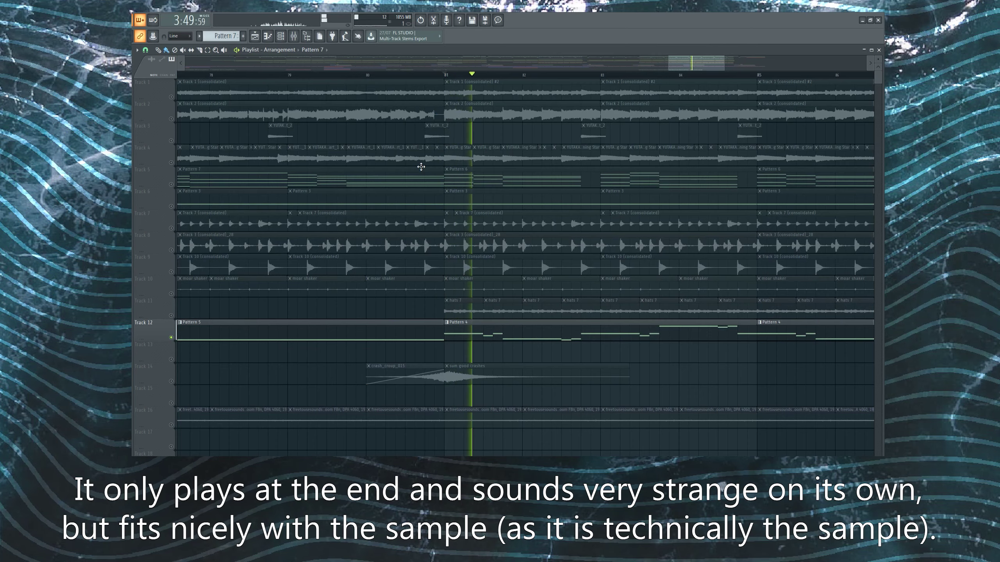
scroll(473, 223, "down", 3)
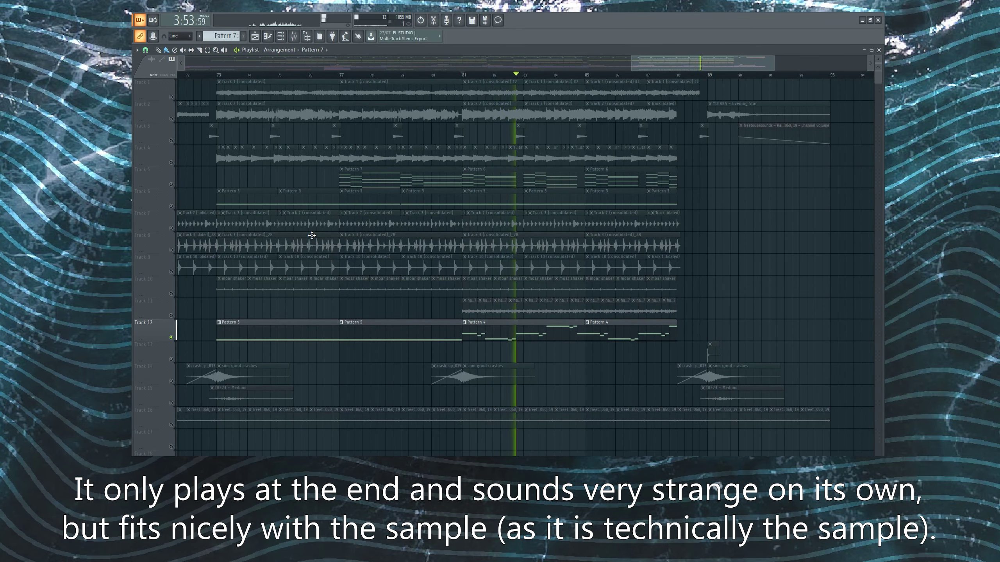
key("space")
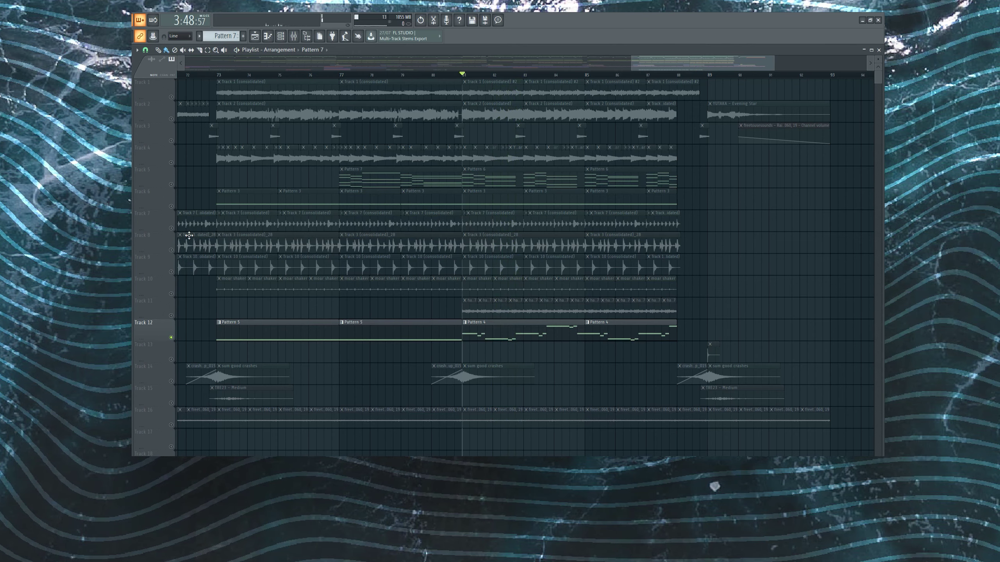
Step: Unmute Tracks 1 to 4, followed by Tracks 5 and 6, alongside Track 12 and play each combination from bar 81
left_click_drag(173, 166, 173, 94)
key("space")
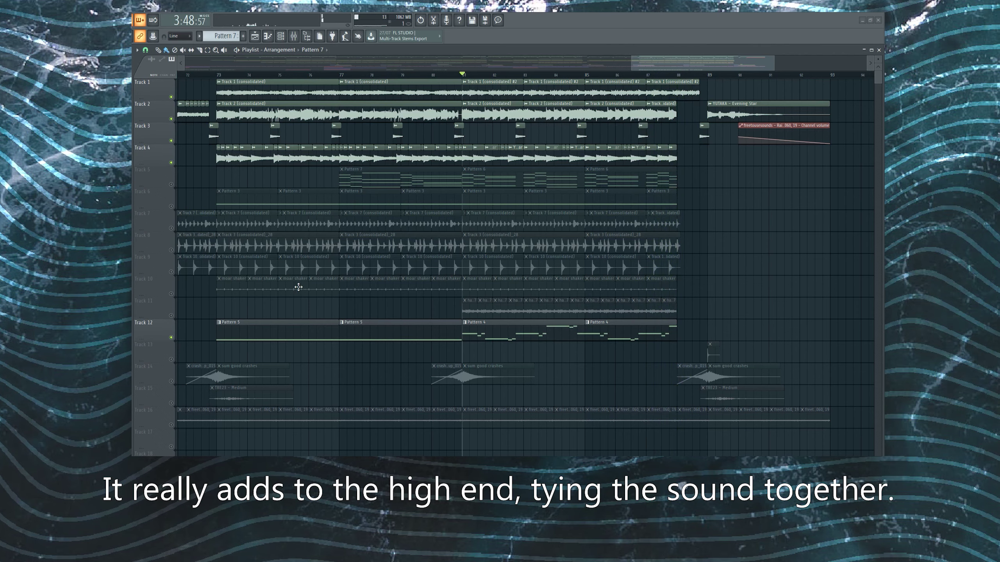
left_click(170, 206)
left_click(171, 184)
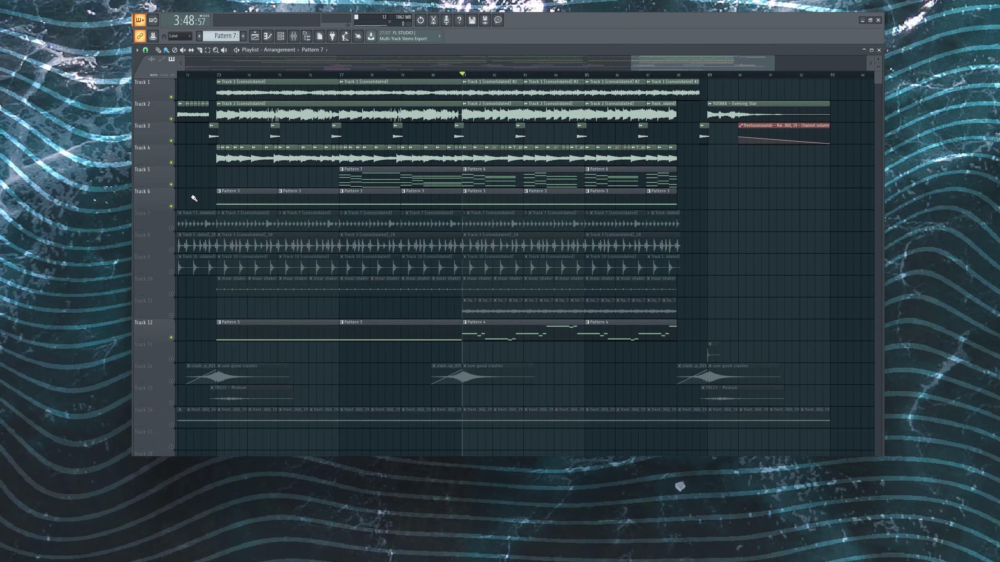
key("space")
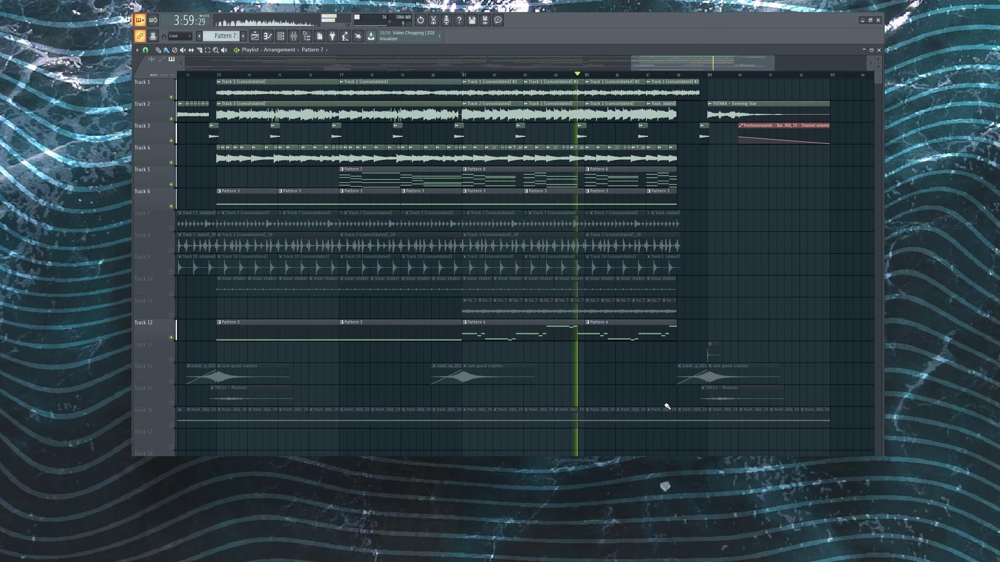
Step: Open the rhodes Pattern 6 from Track 5 in the piano roll, go over its chords, and close it
double_click(496, 179)
scroll(247, 164, "down", 1)
scroll(248, 163, "down", 2)
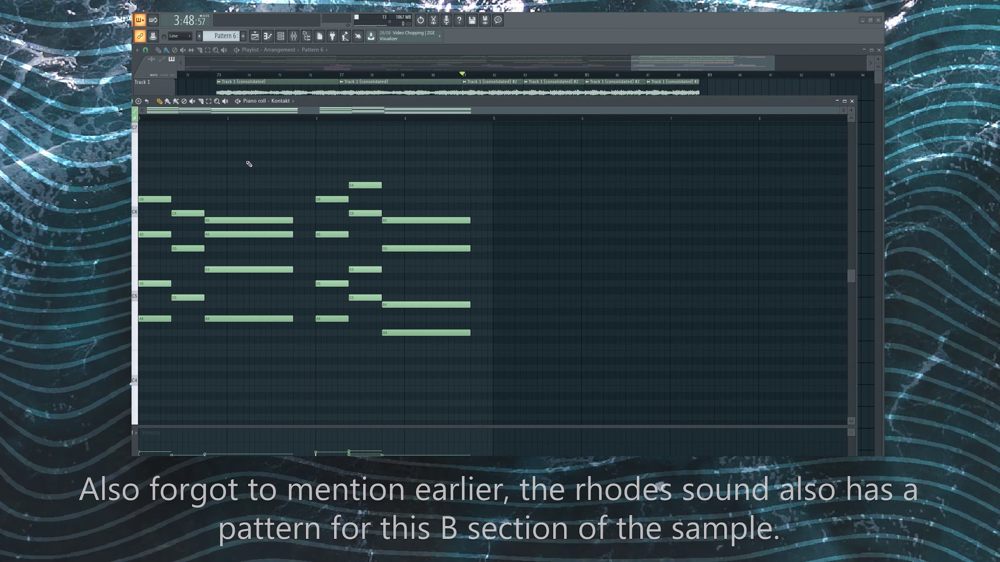
scroll(143, 164, "up", 1)
right_click(161, 165, "alt")
mouse_move(161, 165)
left_mouse_down()
mouse_move(246, 183)
mouse_move(536, 195)
left_mouse_up()
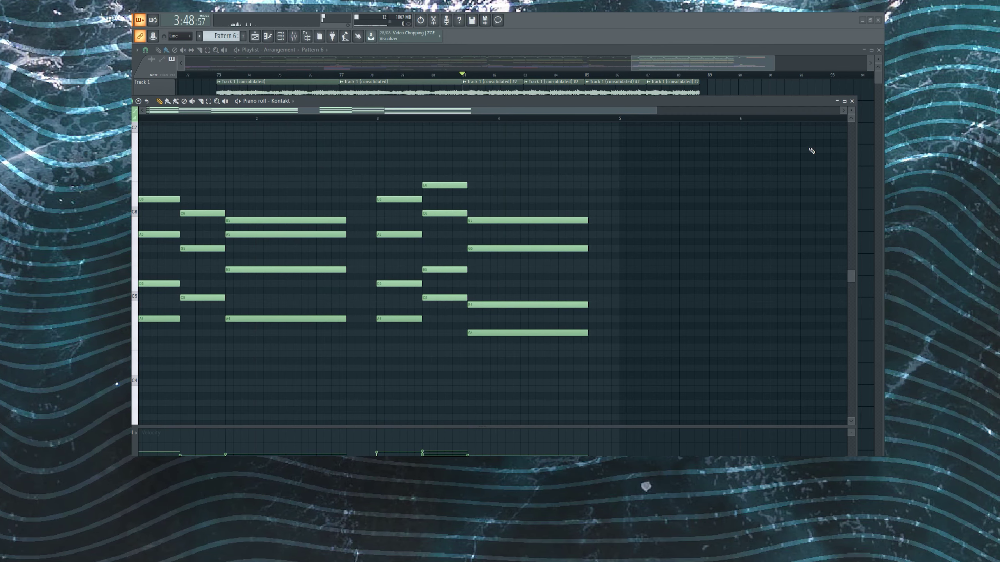
left_click(852, 101)
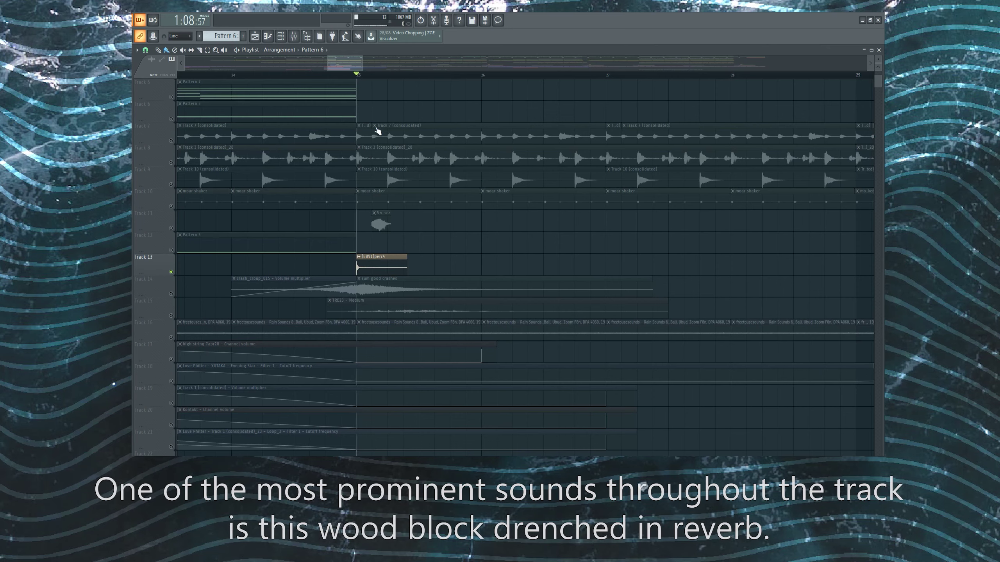
Step: Play the soloed wood block on Track 13 from bar 25 and look over where else it occurs
key("space")
scroll(356, 159, "down", 8)
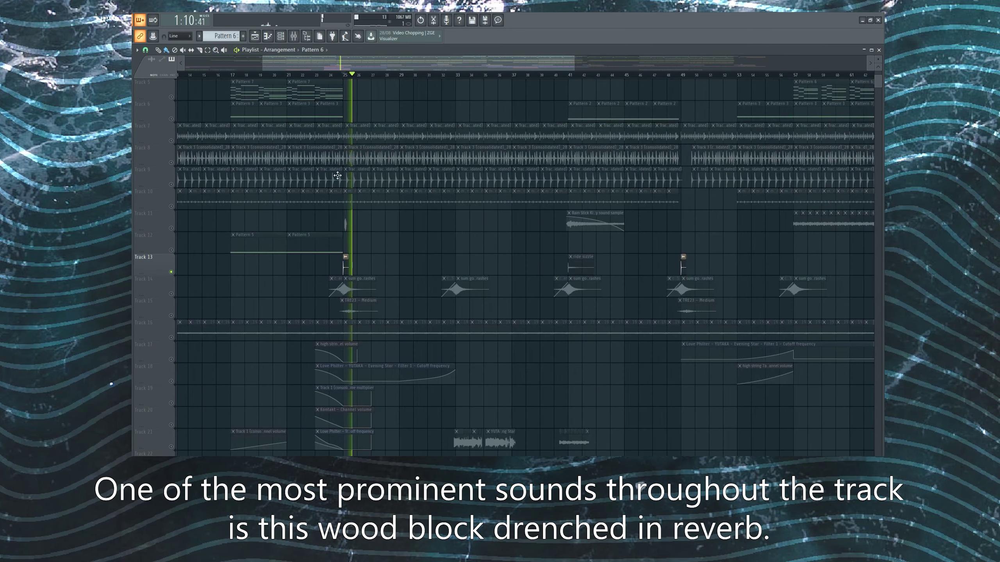
scroll(411, 230, "up", 4)
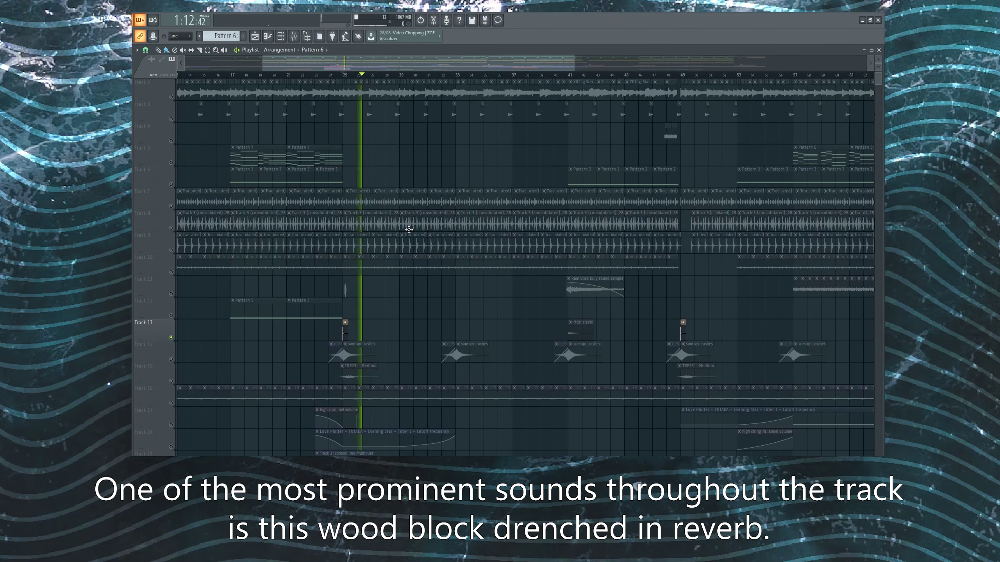
key("space")
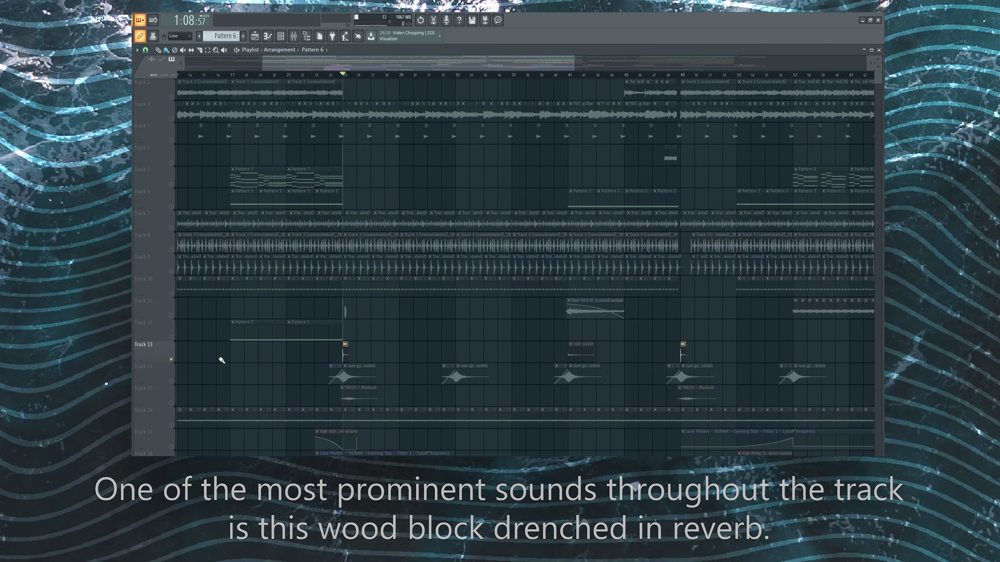
Step: Unsolo Track 13 to bring back all tracks and listen to the transition around bar 25
right_click(171, 359)
scroll(351, 359, "up", 7)
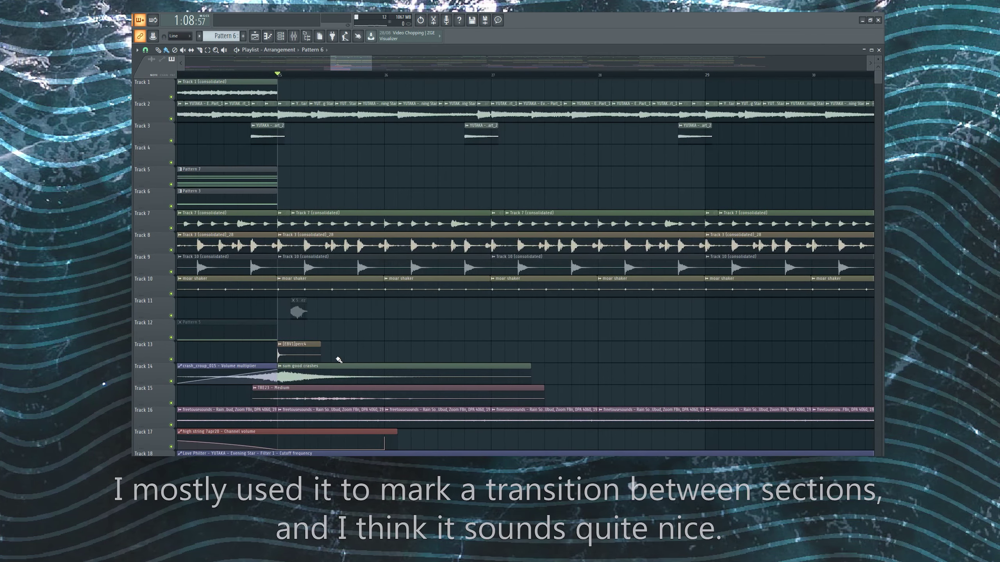
scroll(317, 252, "down", 2)
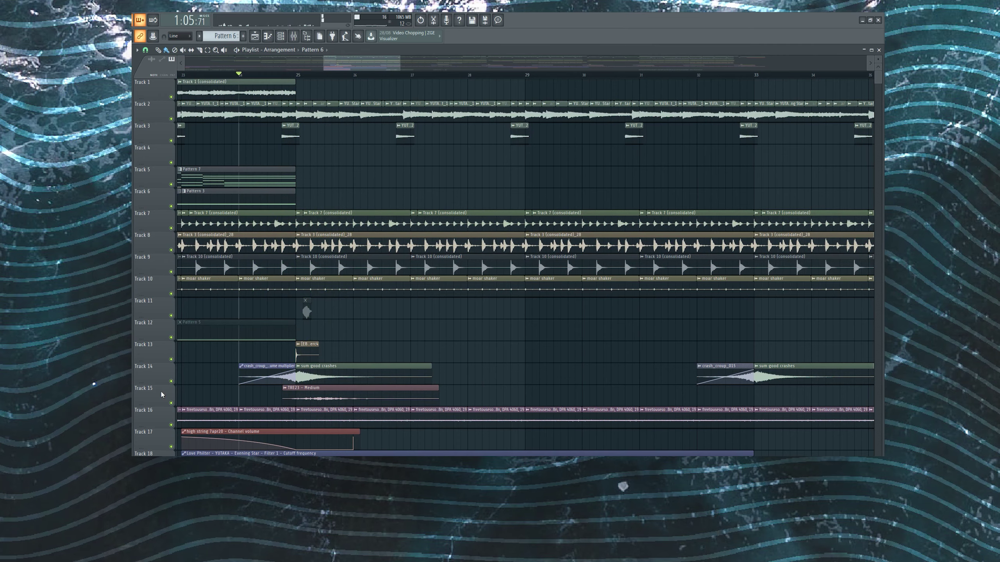
Step: Solo the crashes on Track 14, play them from bar 24, and mark out their recurring clips across the arrangement
left_click(171, 381, "ctrl")
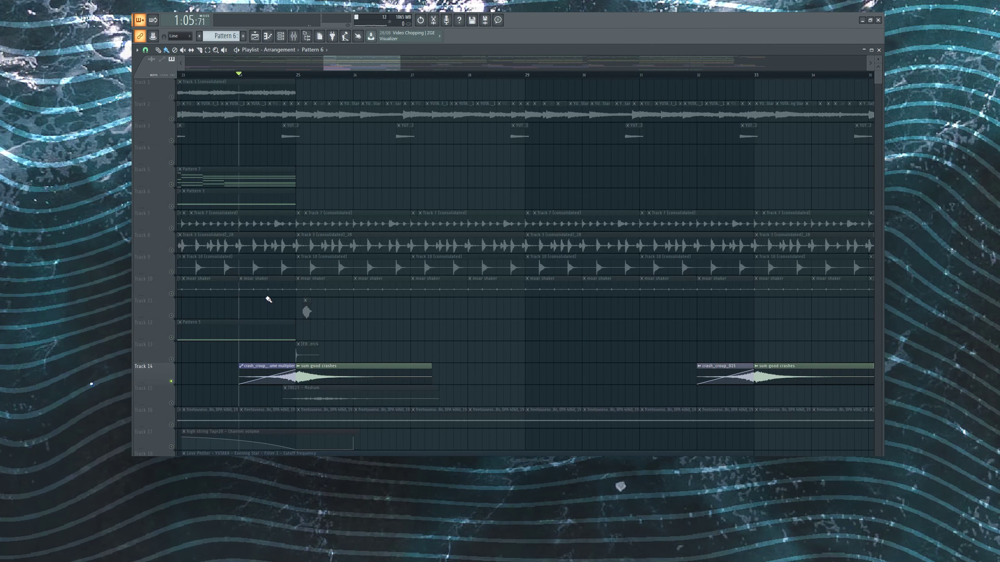
scroll(268, 299, "down", 6)
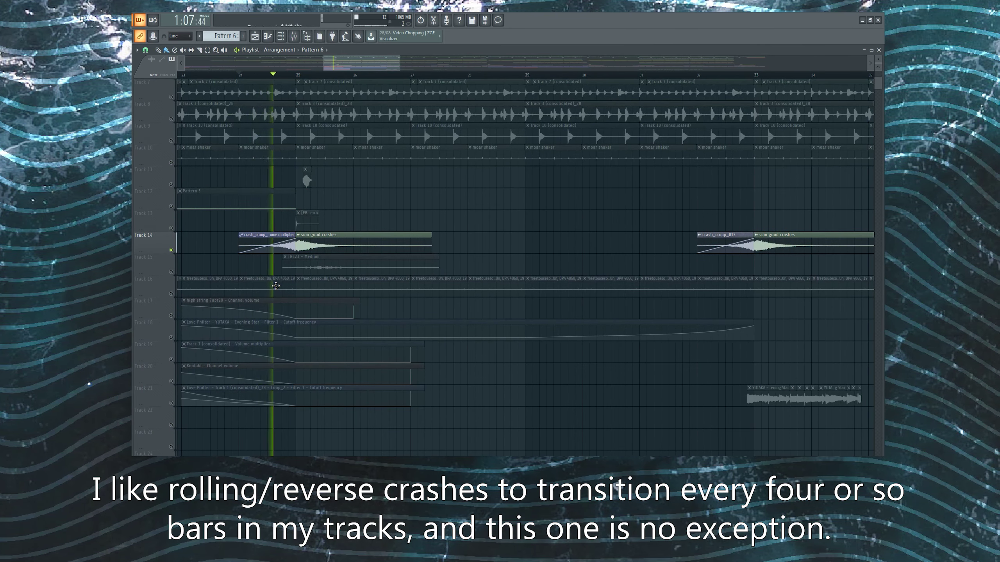
scroll(287, 282, "down", 6)
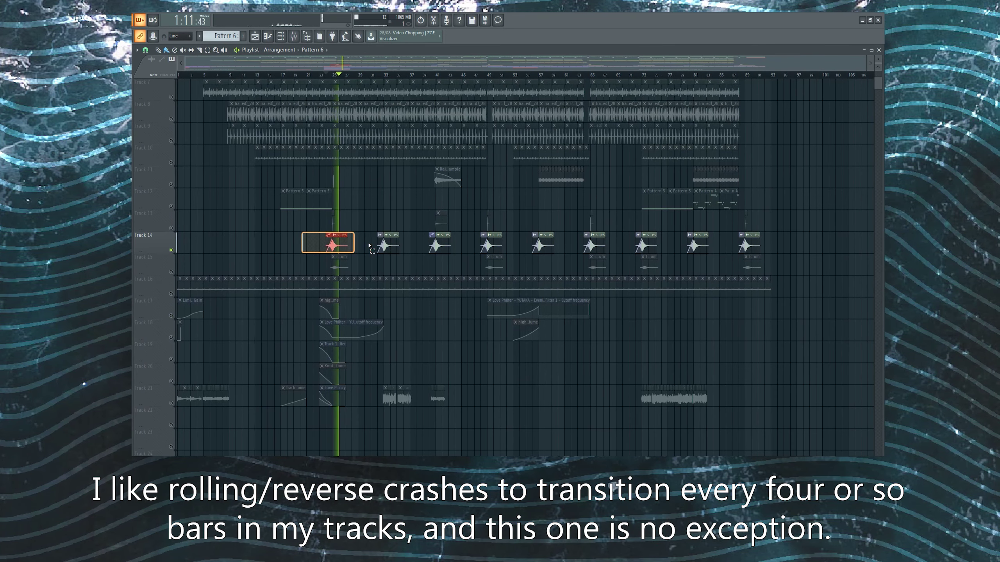
left_click_drag(369, 246, 821, 247)
left_click(770, 254, "ctrl")
scroll(322, 287, "up", 3)
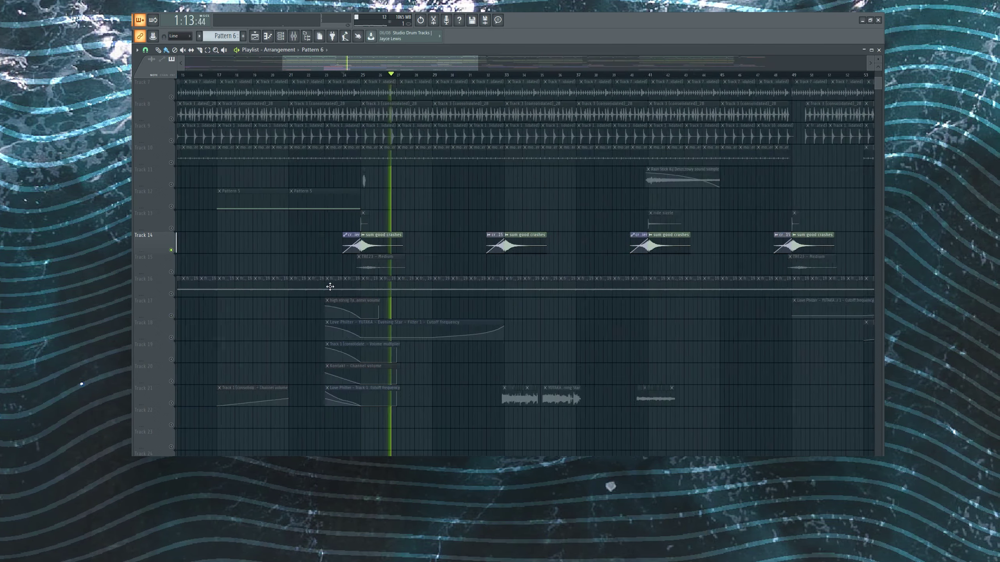
key("space")
Step: Solo the wind chimes on Track 15, play them around bar 25, and look over their other clips
right_click(171, 272)
scroll(405, 268, "up", 3)
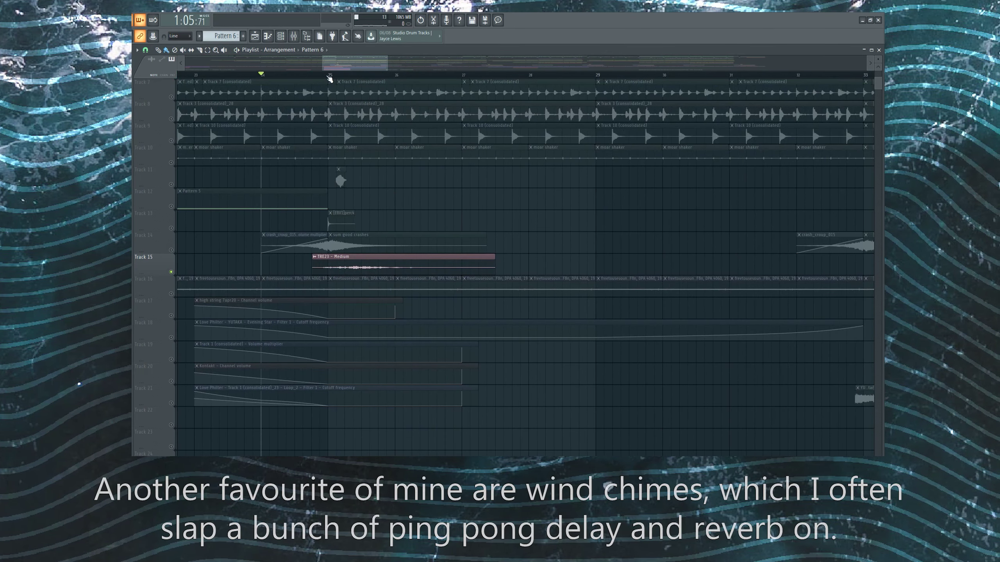
key("space")
scroll(330, 80, "down", 6)
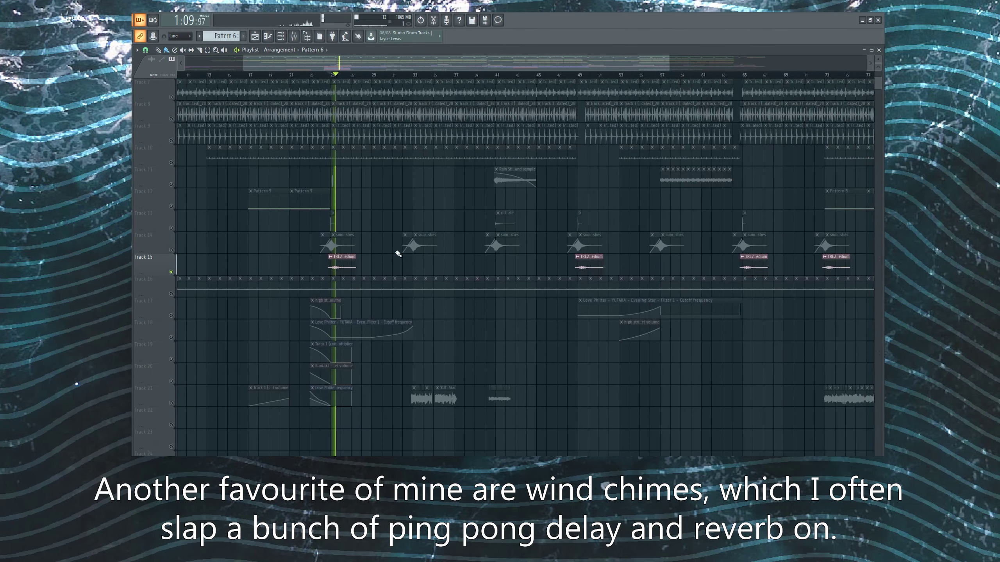
scroll(499, 282, "down", 2)
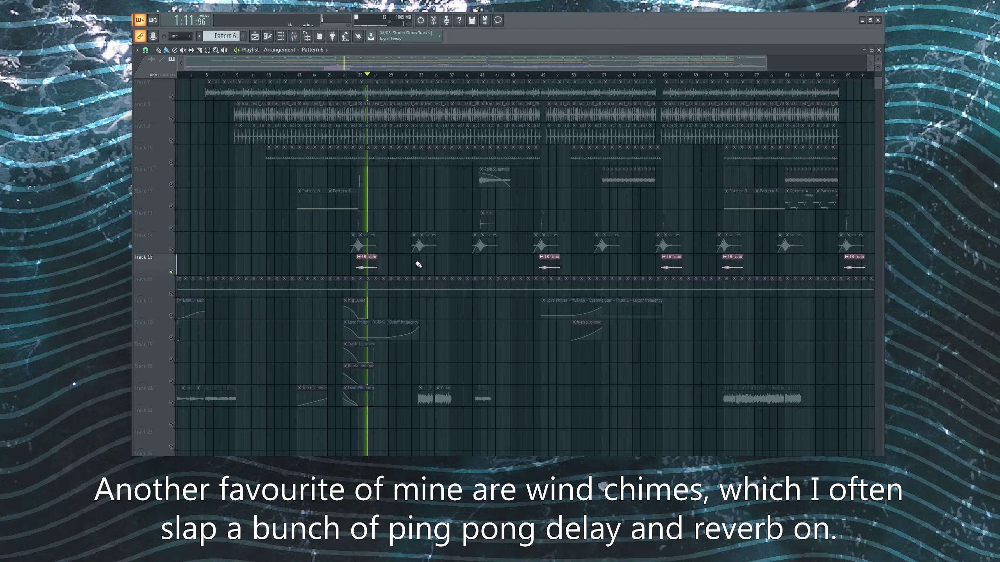
scroll(522, 260, "up", 2)
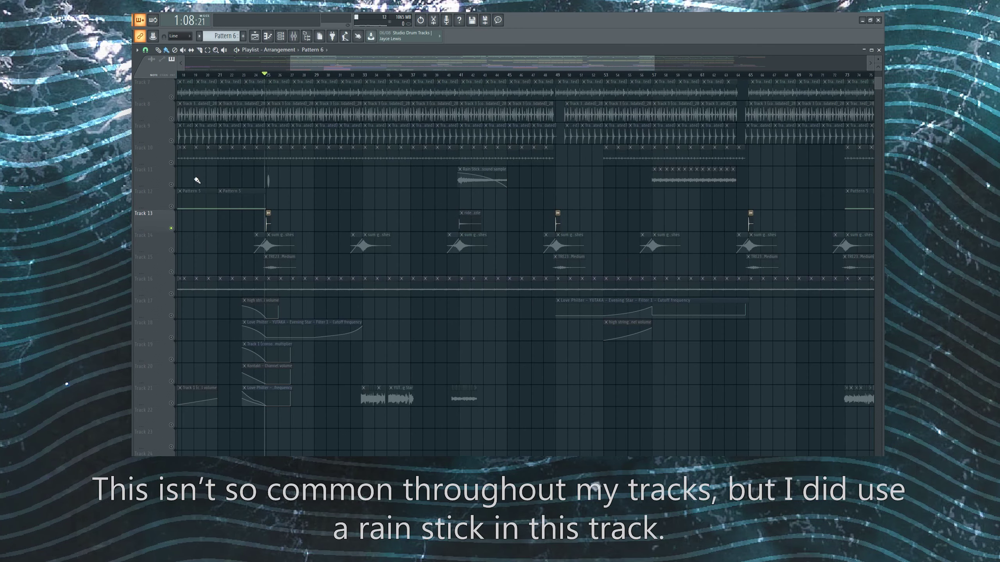
Step: Solo Track 11 and play the rain stick clip from just before bar 41
left_click(172, 185)
scroll(372, 91, "up", 3)
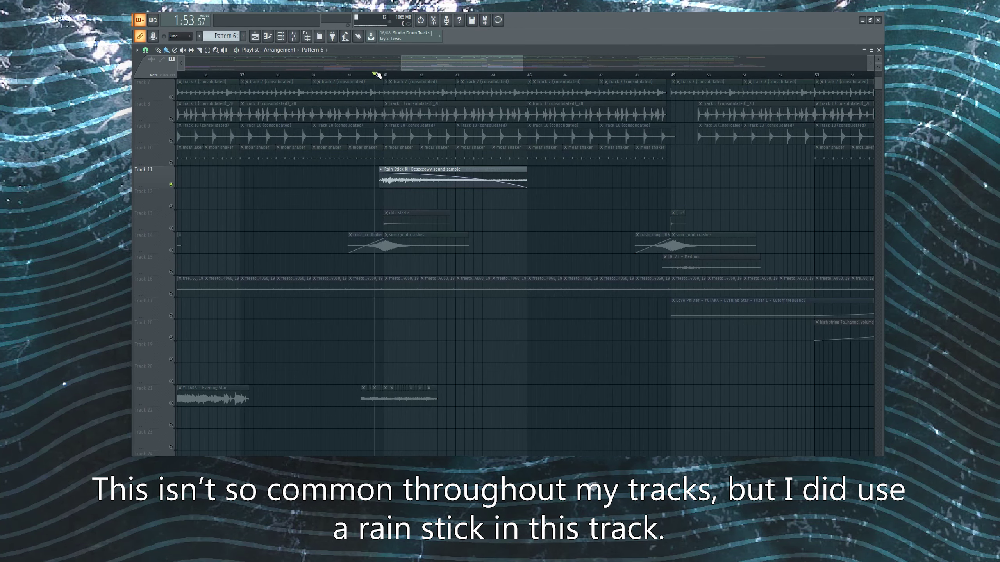
scroll(357, 178, "down", 3)
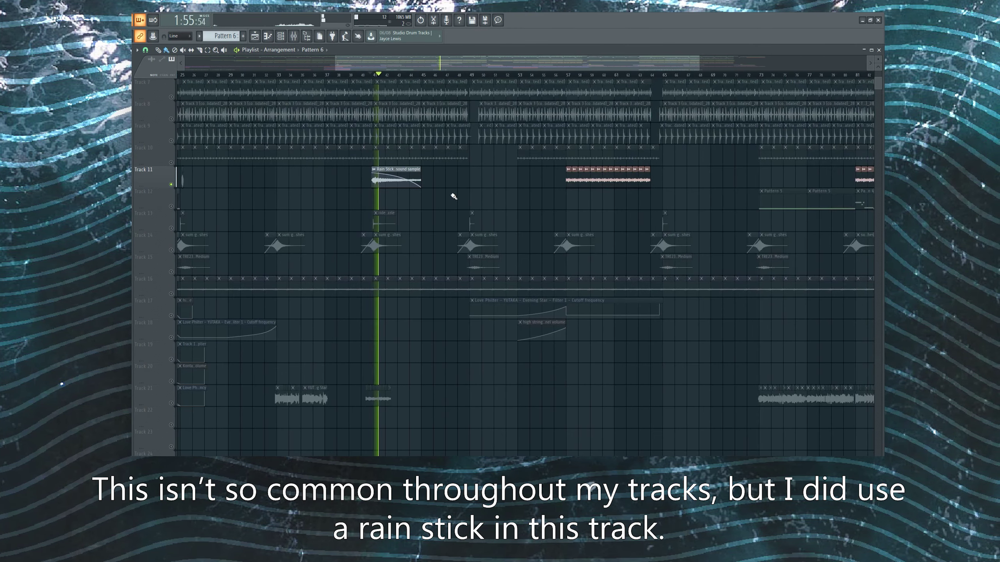
scroll(457, 200, "up", 3)
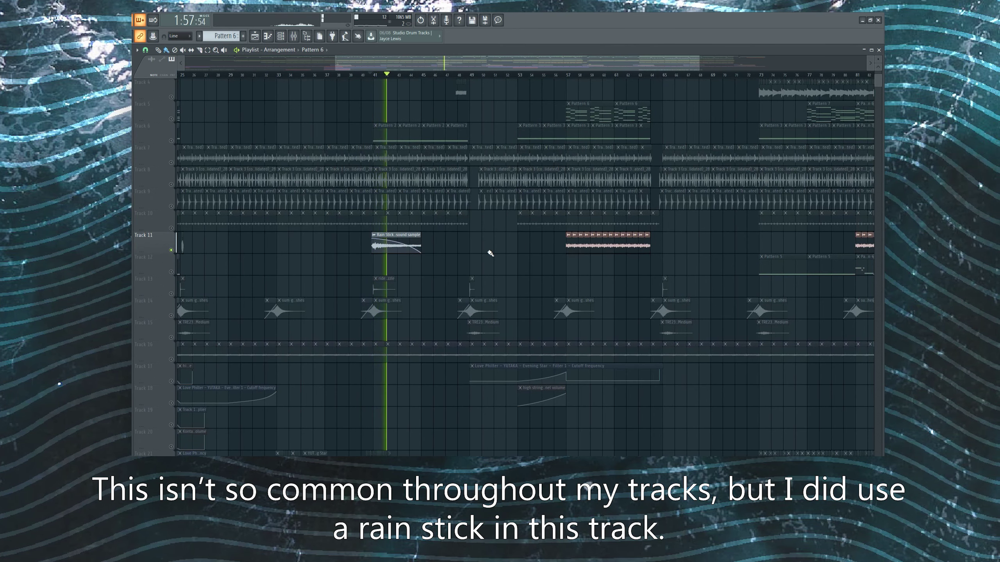
scroll(453, 242, "down", 2)
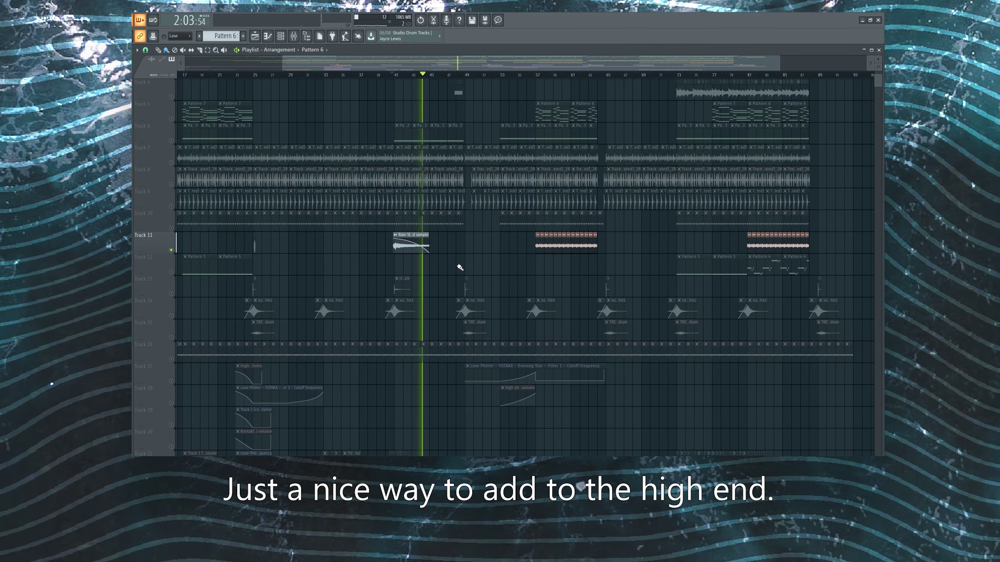
Step: Solo the rain sample on Track 16 and play it from just before bar 41
left_click(178, 357)
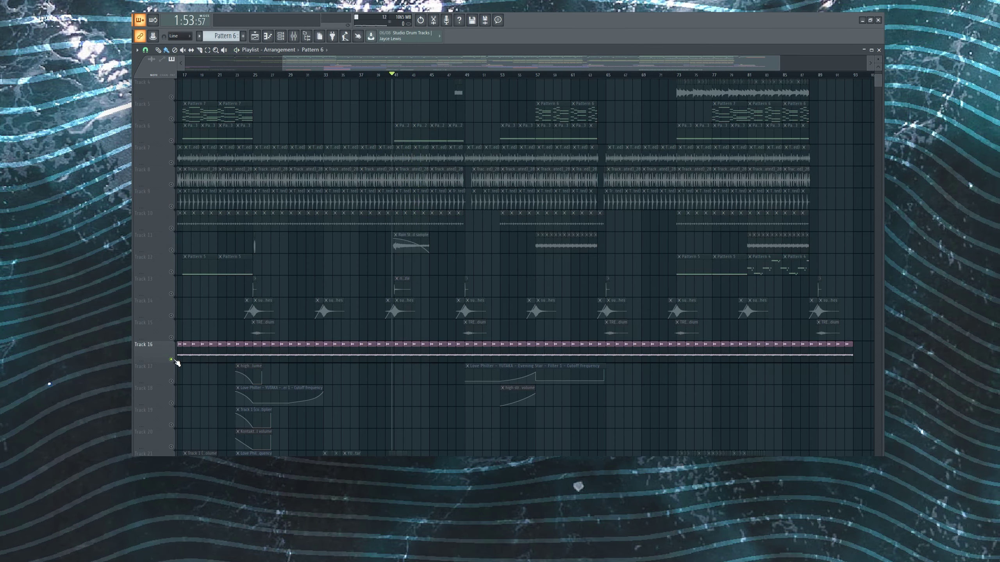
scroll(480, 397, "up", 3)
scroll(419, 378, "down", 3)
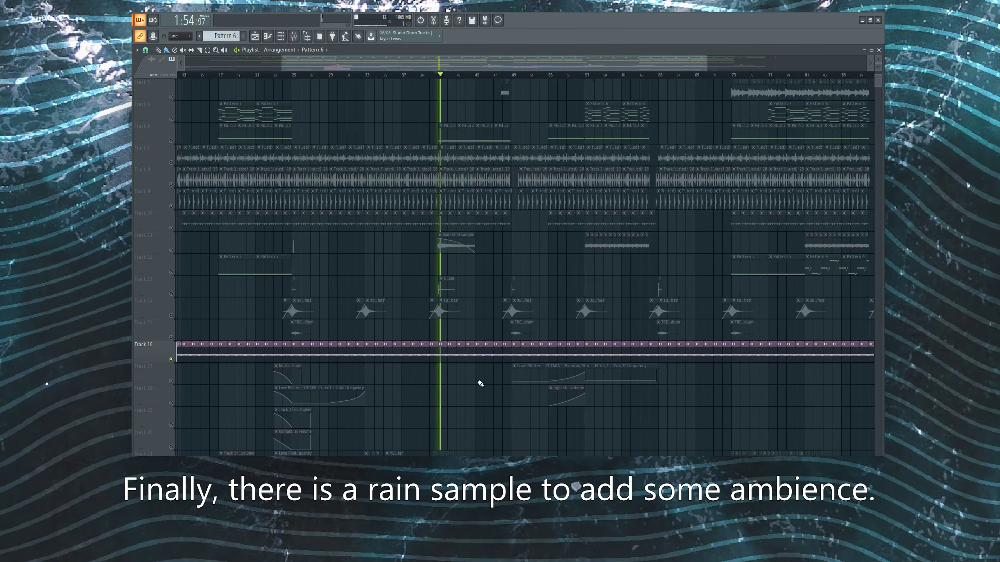
scroll(461, 379, "up", 5)
scroll(413, 378, "down", 5)
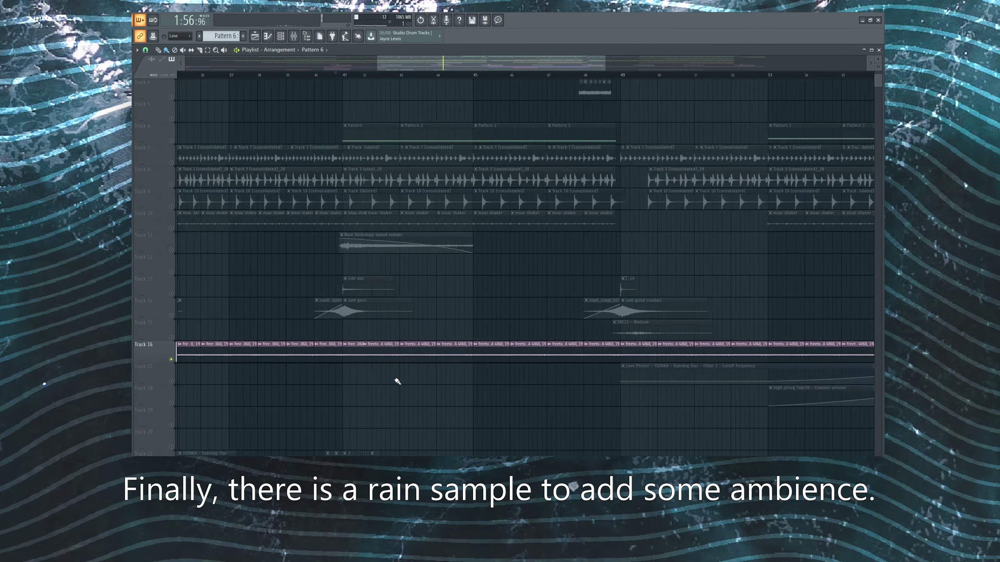